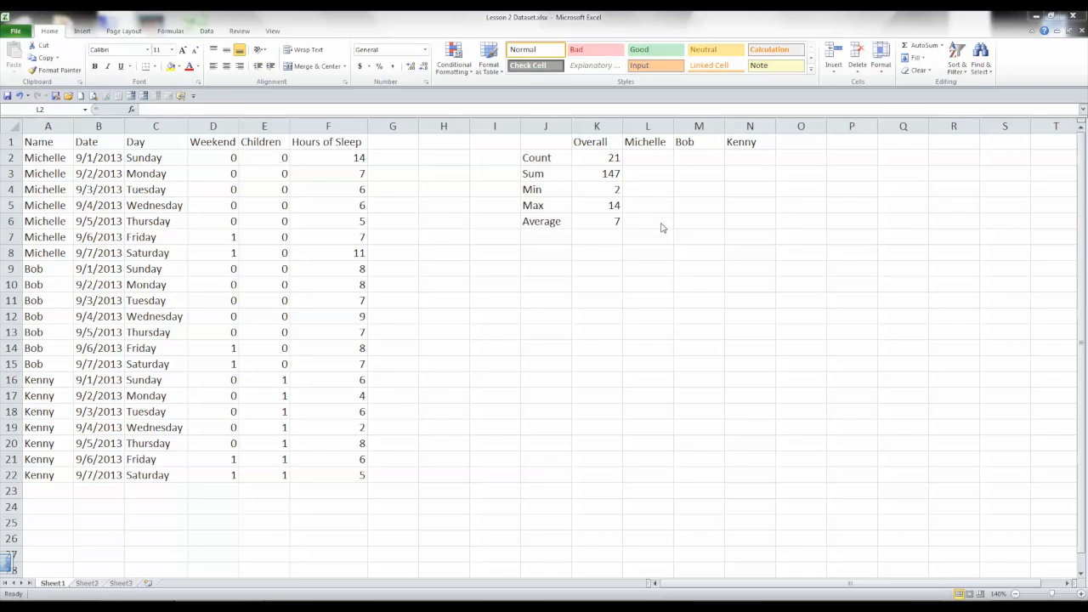
left_click(650, 160)
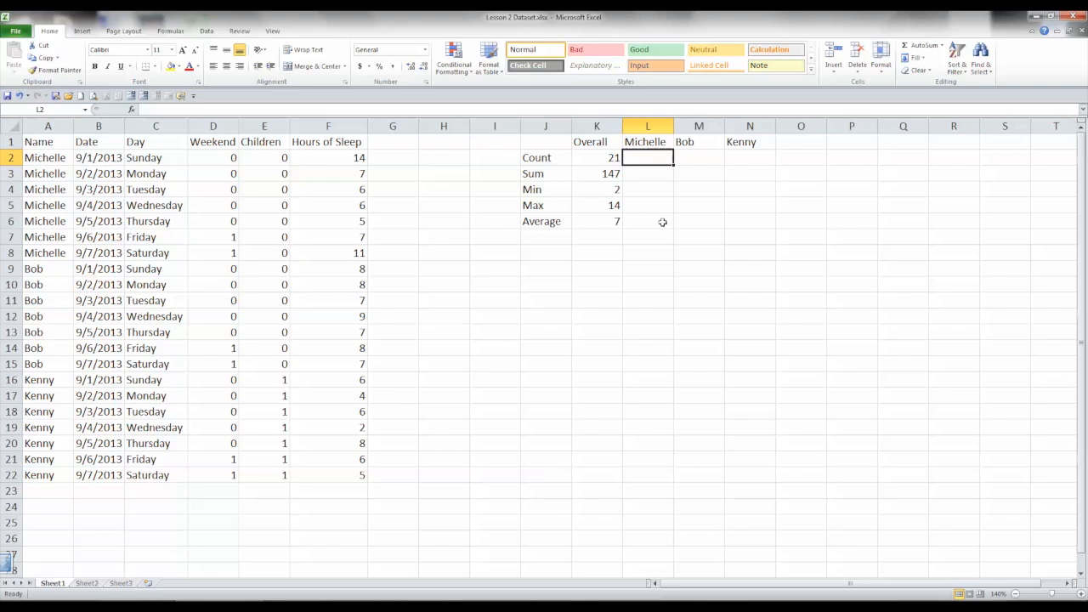
type("=count")
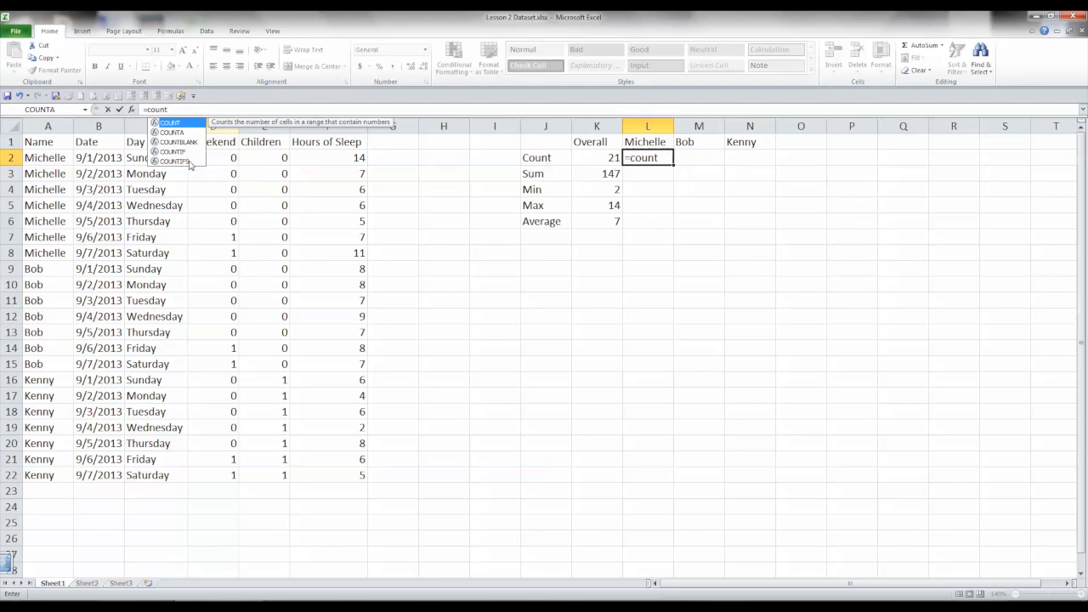
left_click(189, 162)
double_click(188, 161)
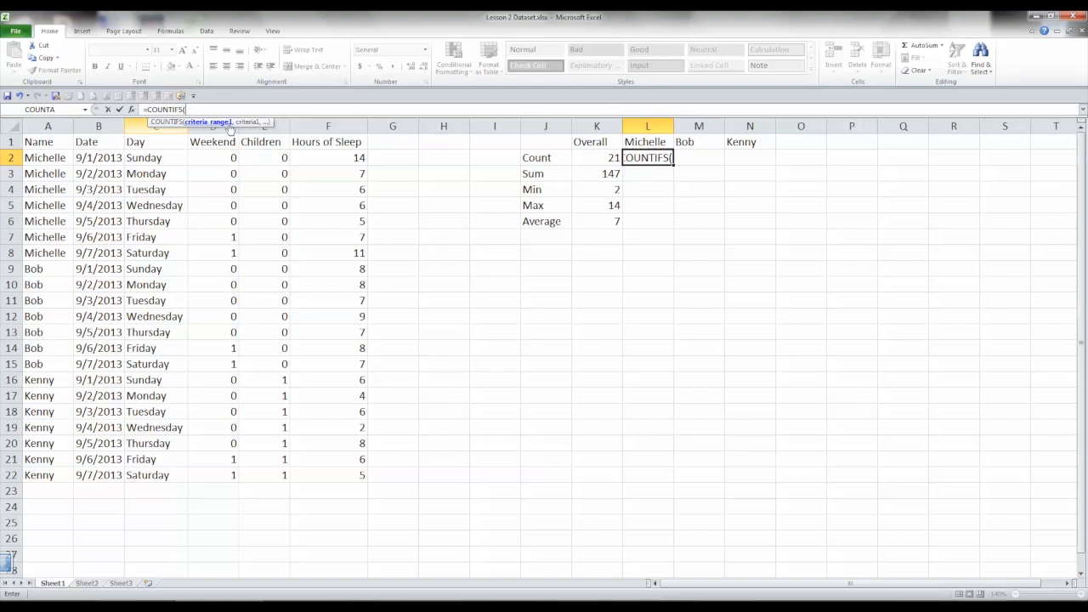
left_click(132, 110)
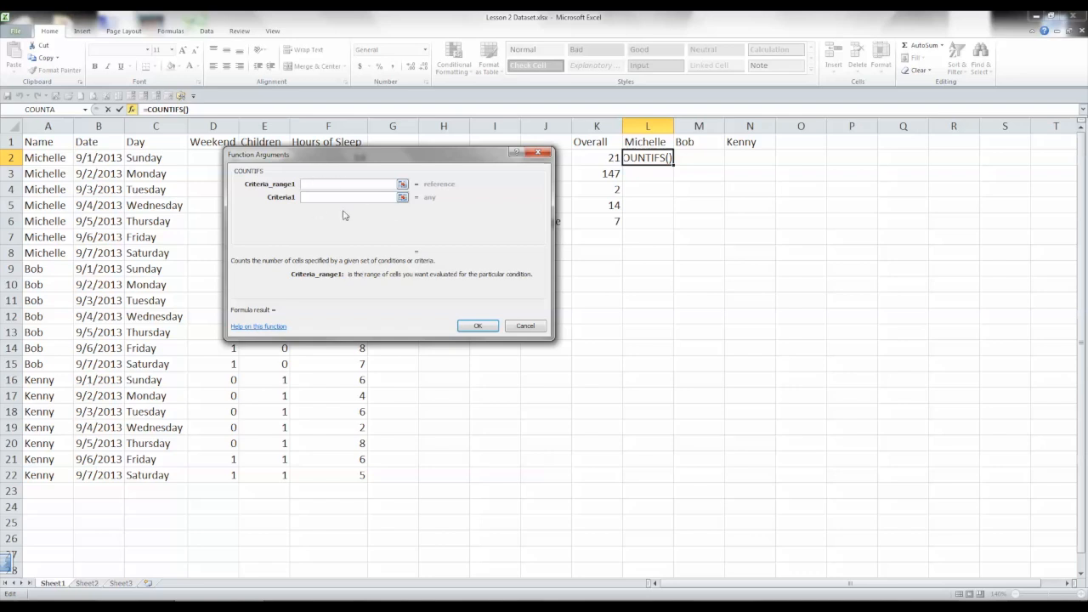
left_click(543, 154)
Step: Enter a COUNTIFS formula in L2 with criteria range $A:$A and the name from L1 as a quoted text criterion
type("=")
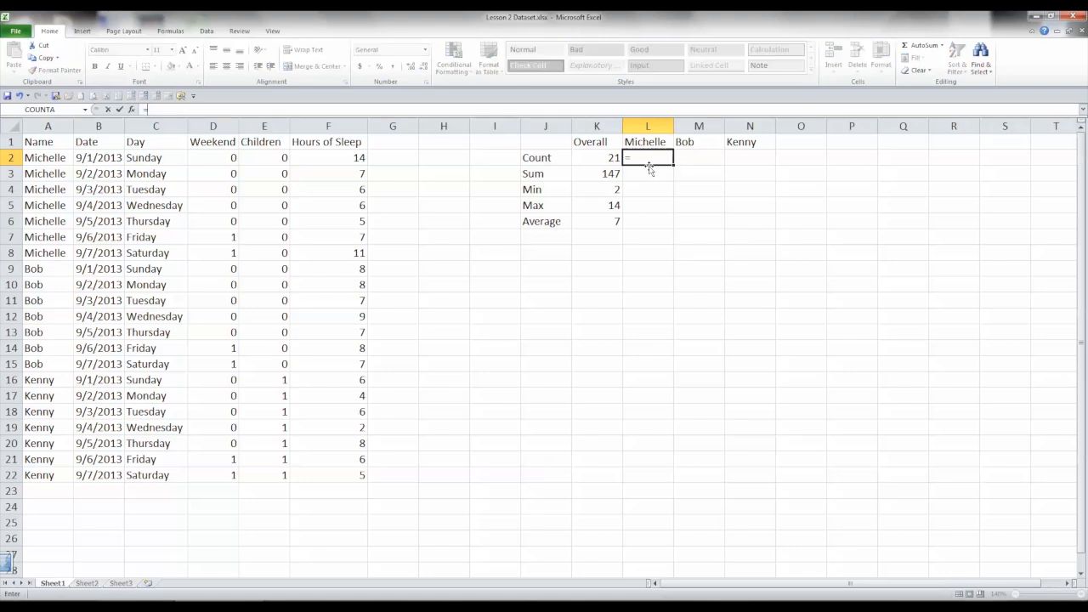
type("countifs")
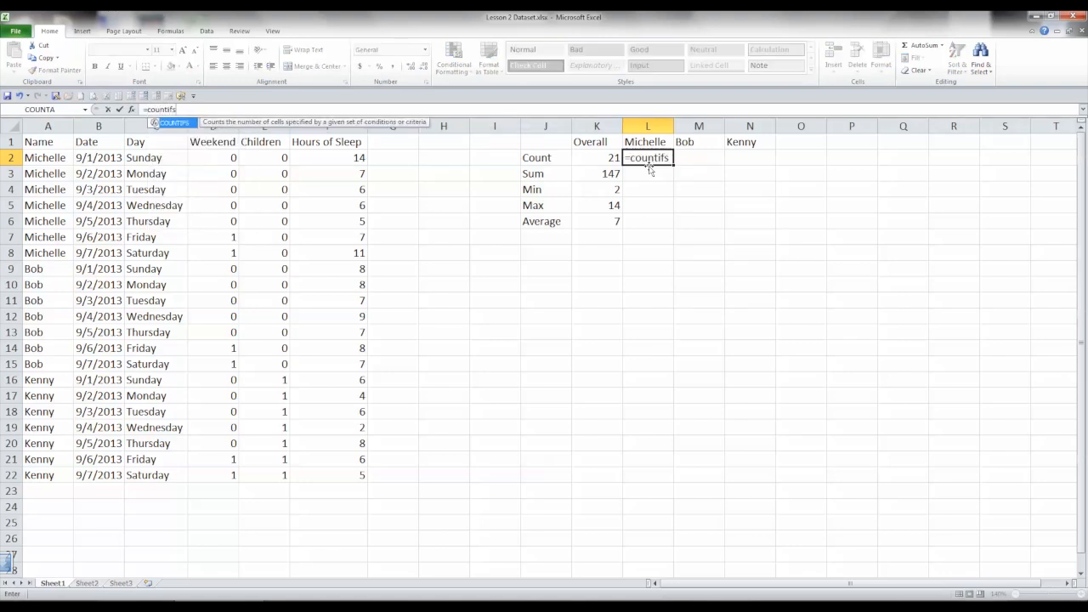
type("(")
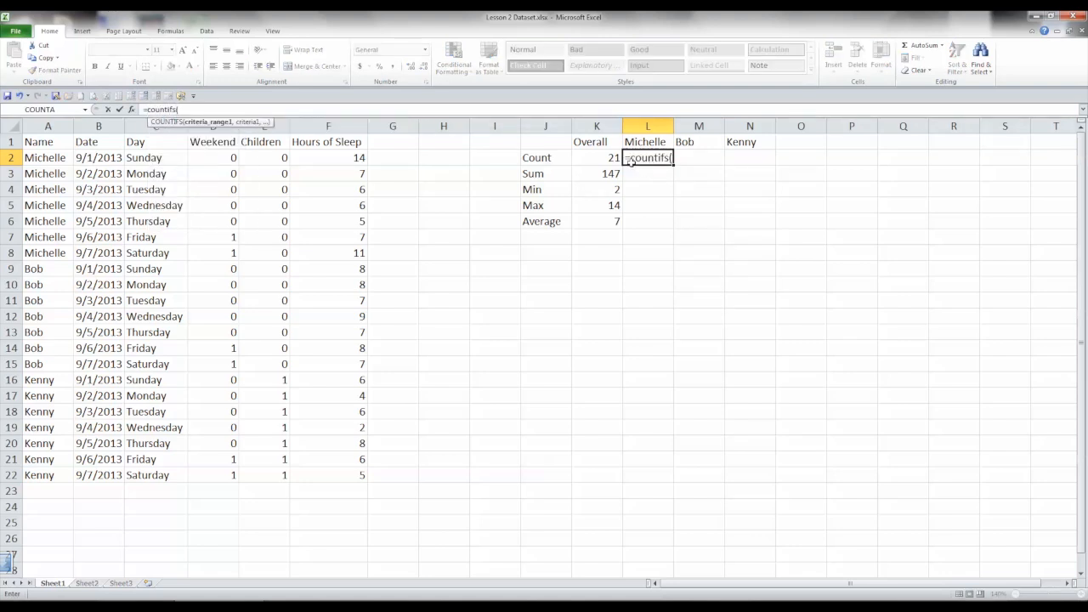
left_click(46, 126)
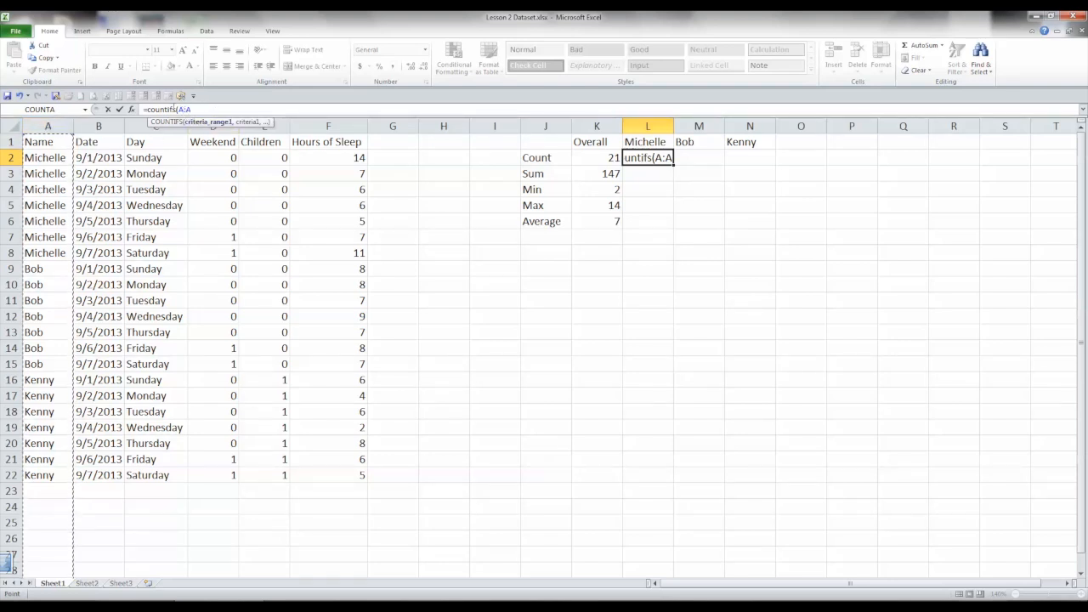
left_click_drag(43, 158, 34, 472)
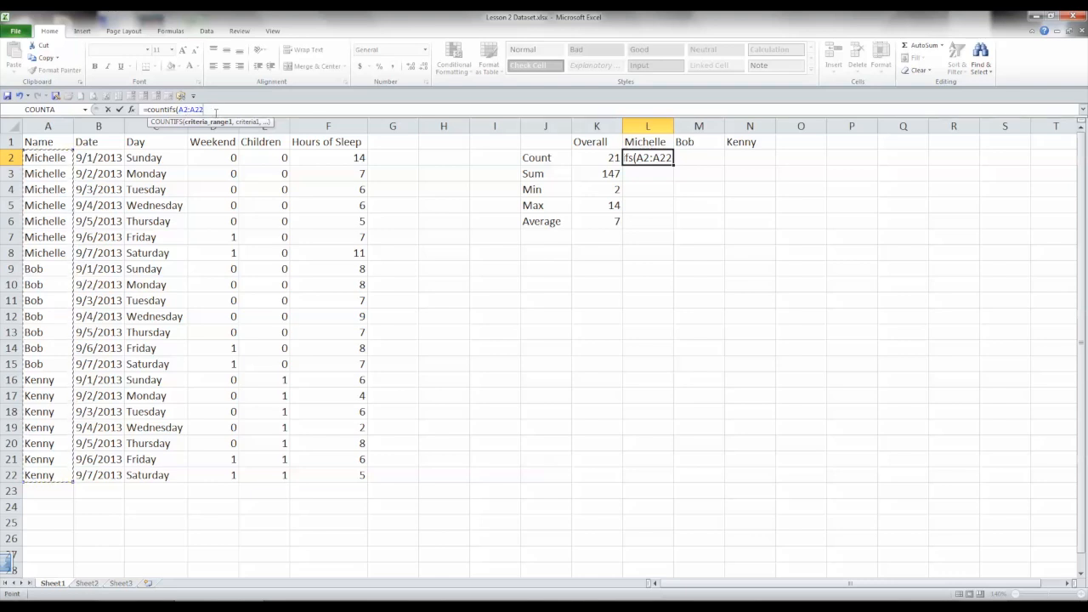
left_click(56, 125)
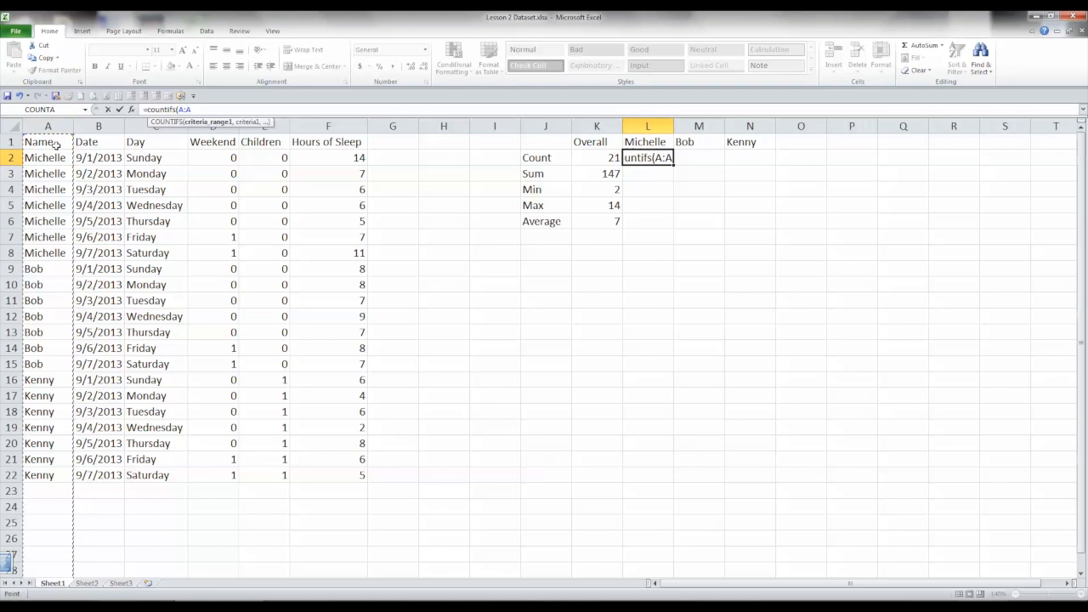
key("F4")
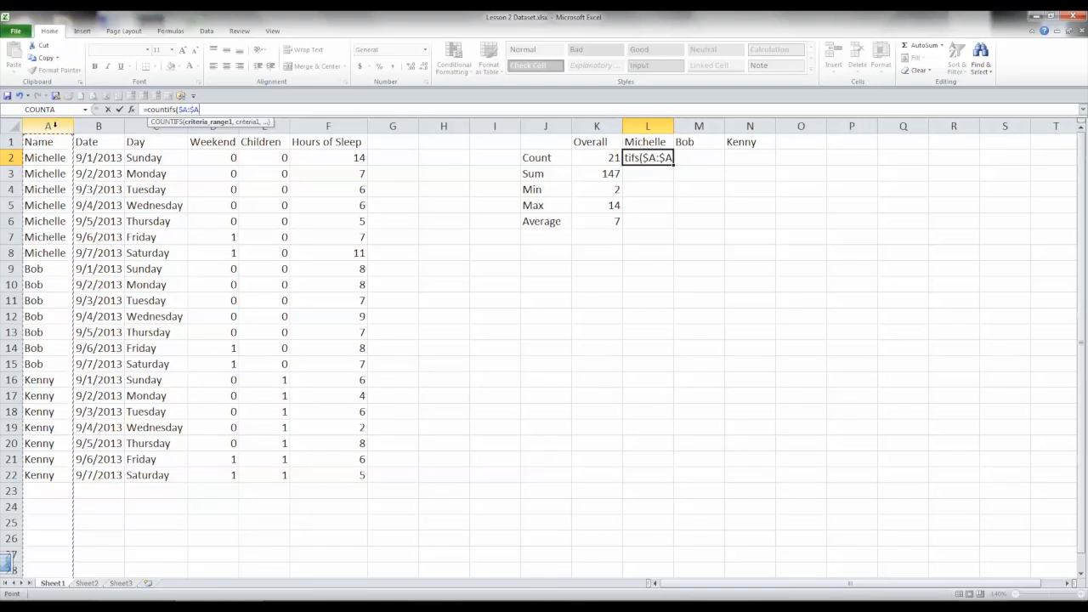
type(",")
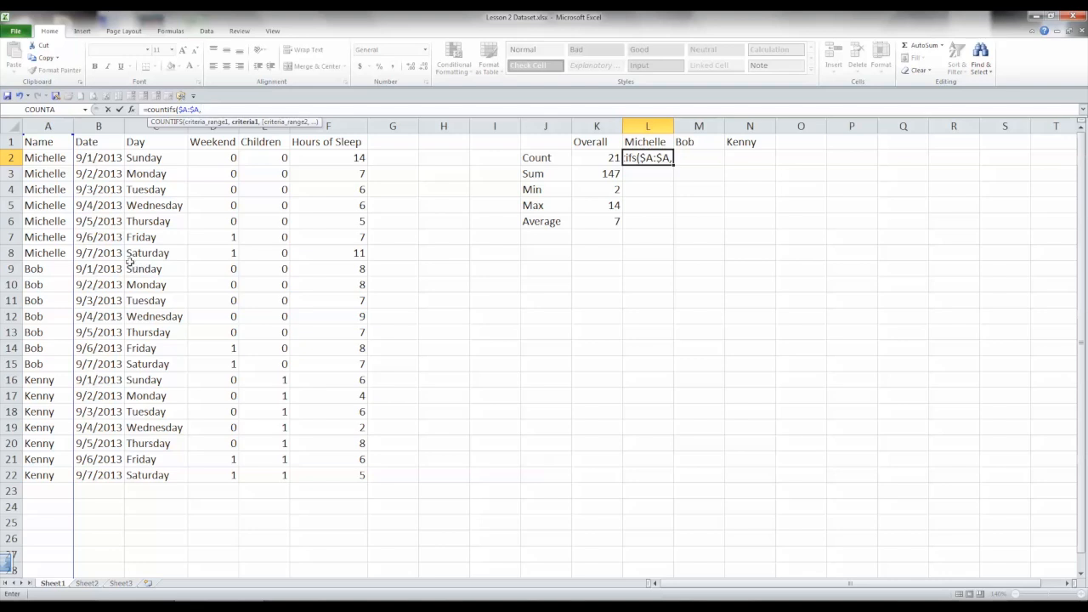
type("\"Michelle\"")
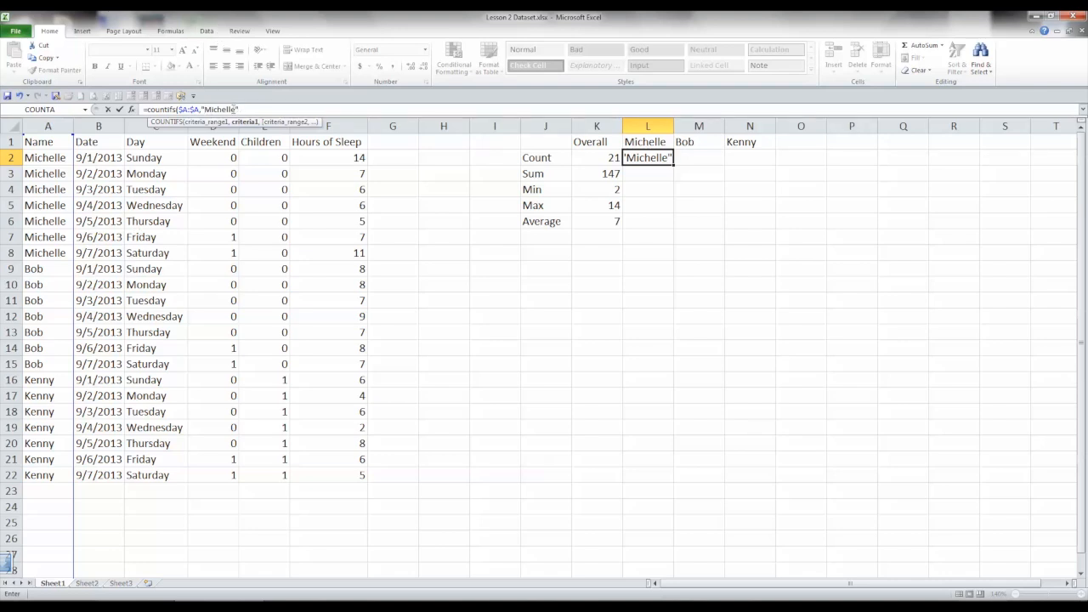
key("Return")
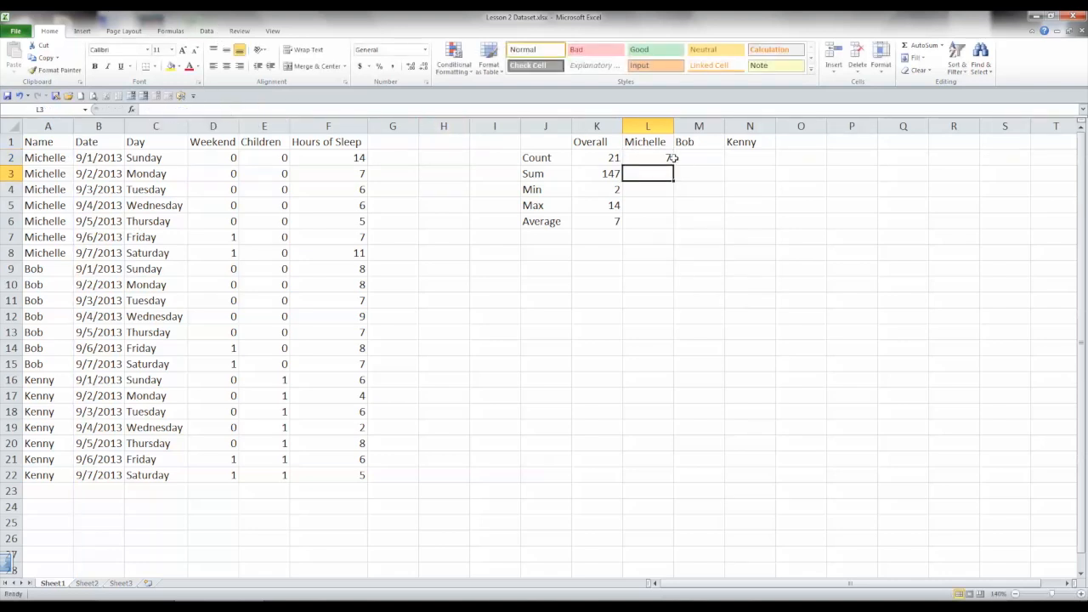
Step: Replace the quoted name in the L2 COUNTIFS formula with the row-locked cell reference L$1
key("Up")
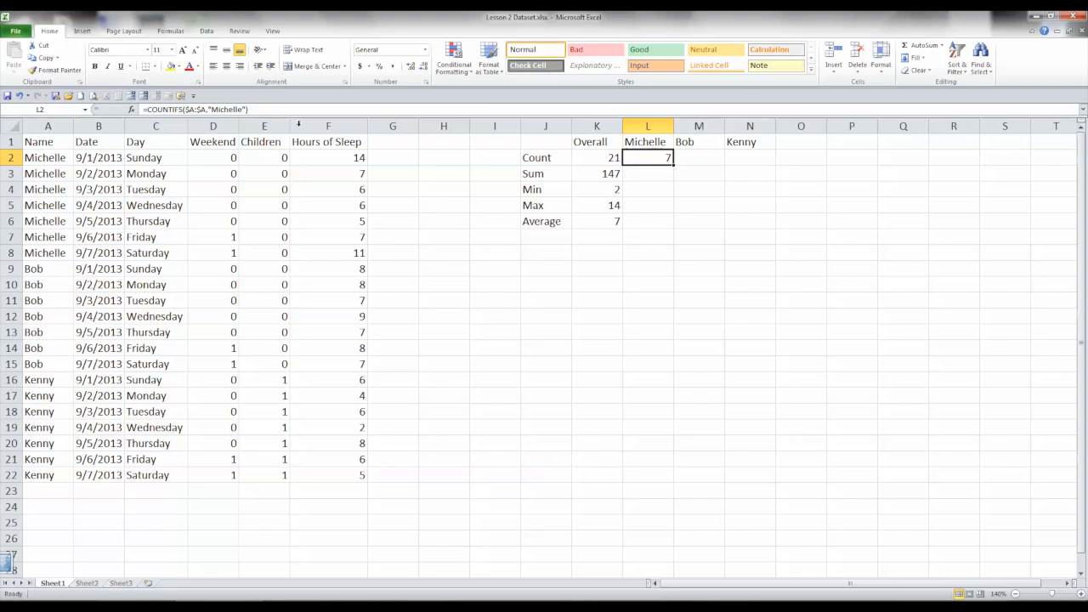
left_click_drag(209, 109, 246, 109)
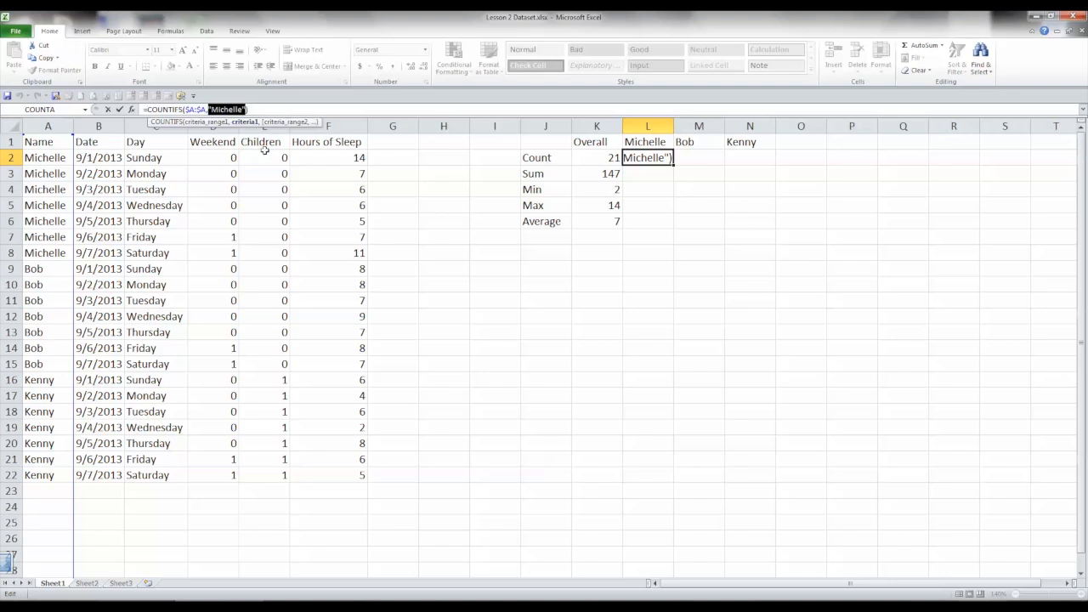
left_click(648, 142)
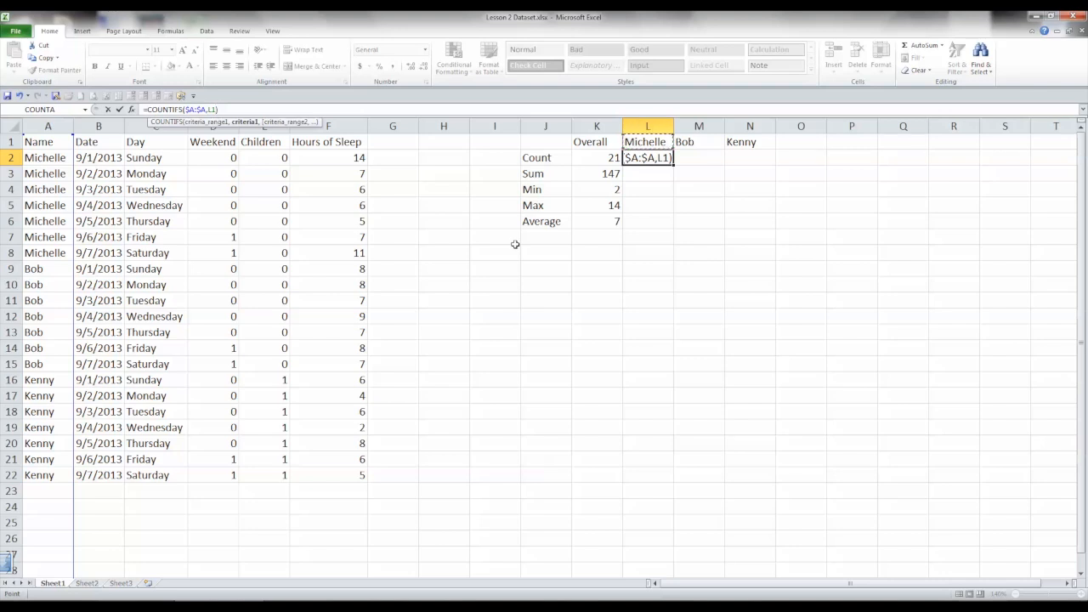
key("F4")
key("F4")
key("F4")
key("F4")
key("F4")
key("F4")
key("ctrl+Return")
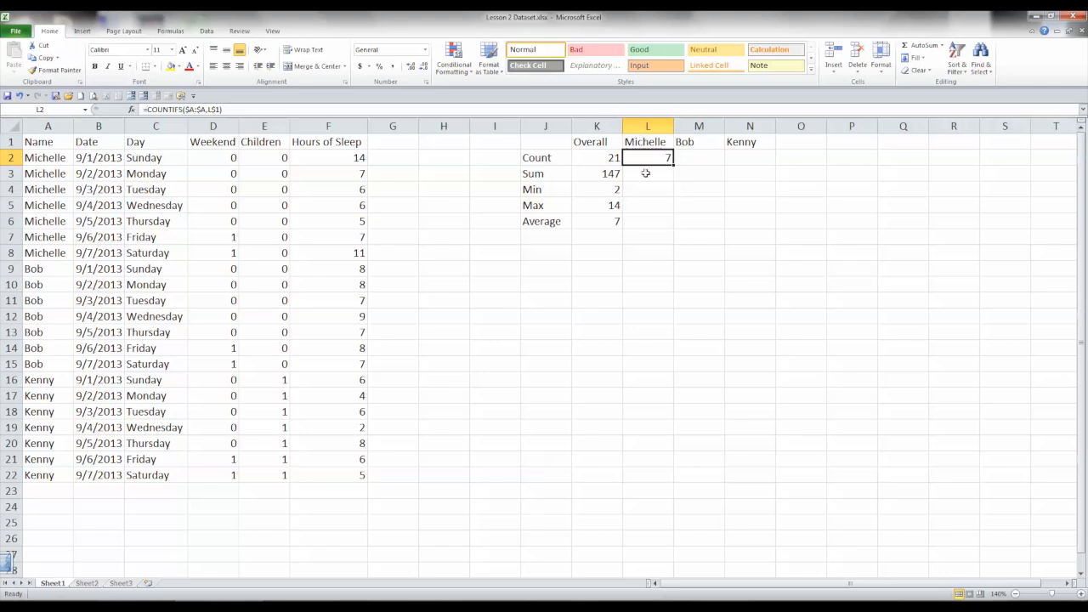
Step: Copy the L2 count formula across to M2:N2 and check the references in the copied formulas
left_click_drag(674, 167, 763, 170)
left_click(693, 158)
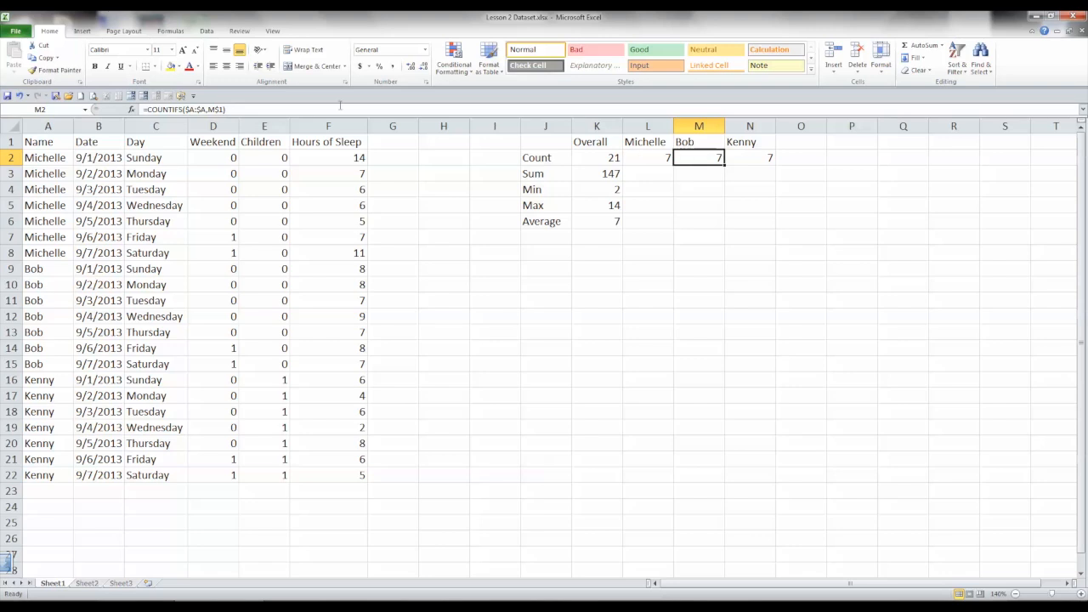
key("F2")
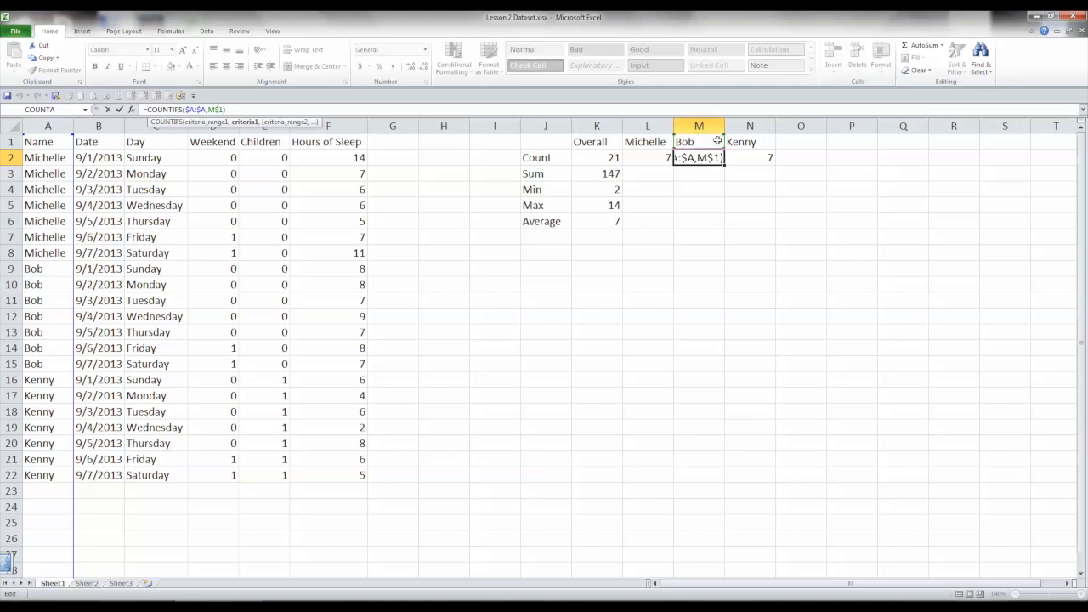
key("Return")
left_click(694, 161)
key("Right")
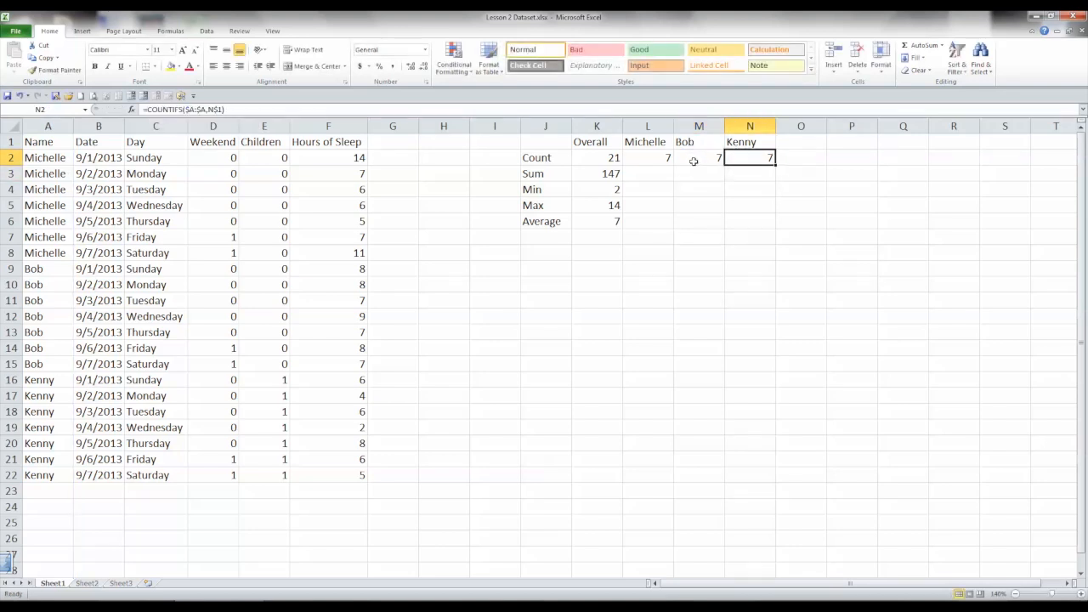
Step: Start a SUMIFS formula in L3 with the absolute Hours of Sleep column $F:$F as the sum range
left_click(652, 173)
type("=")
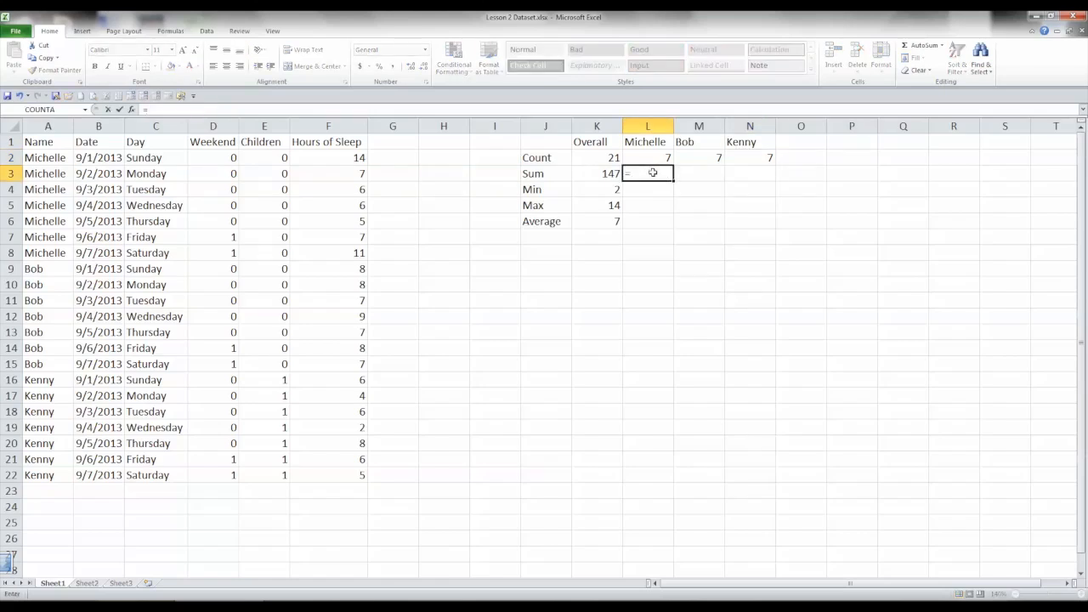
type("sumifs")
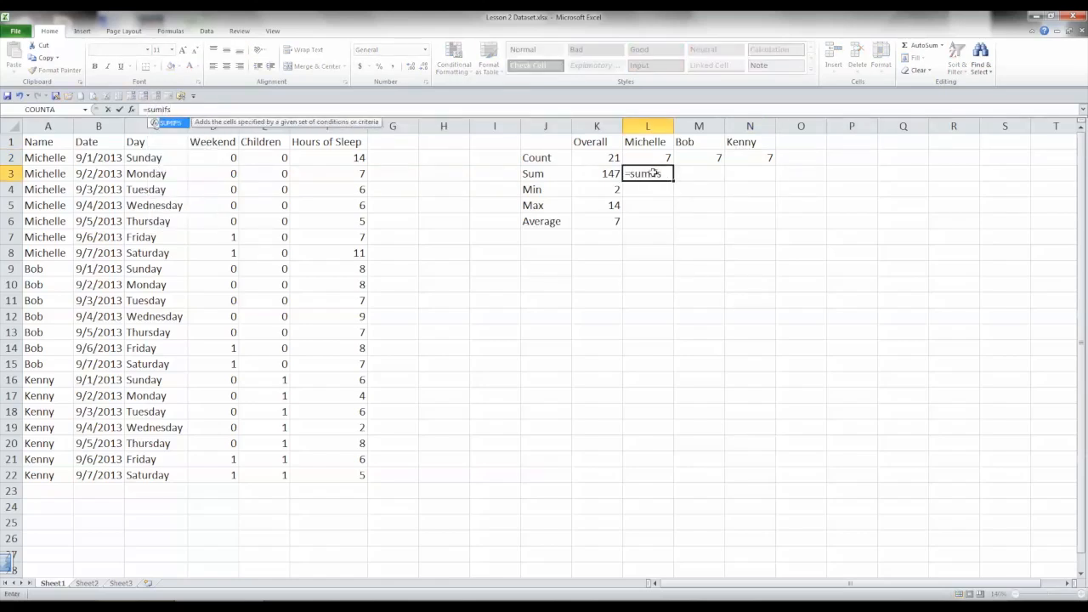
type("(")
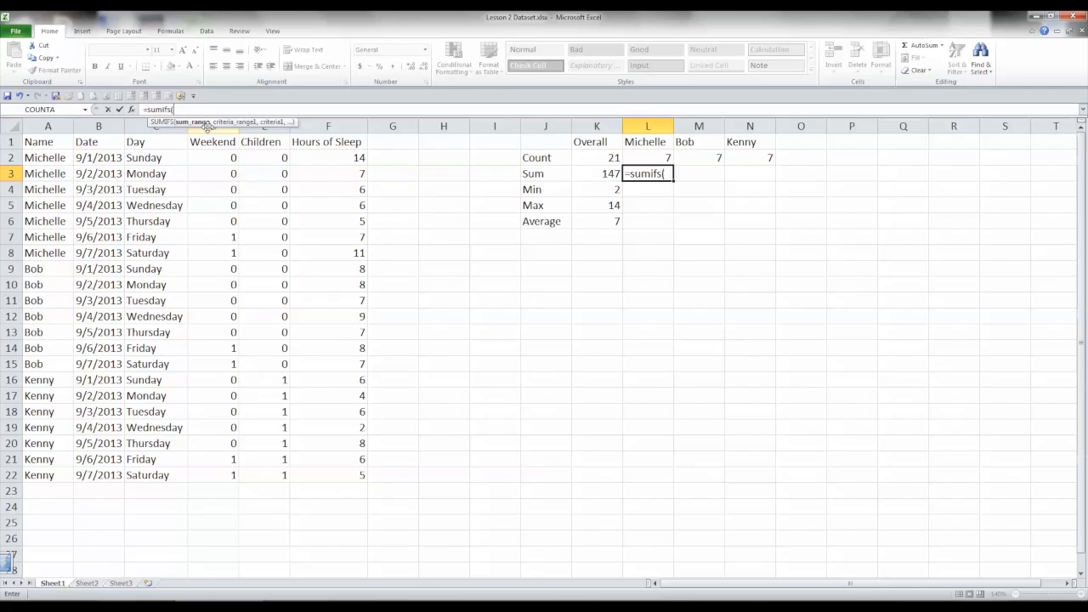
left_click(346, 124)
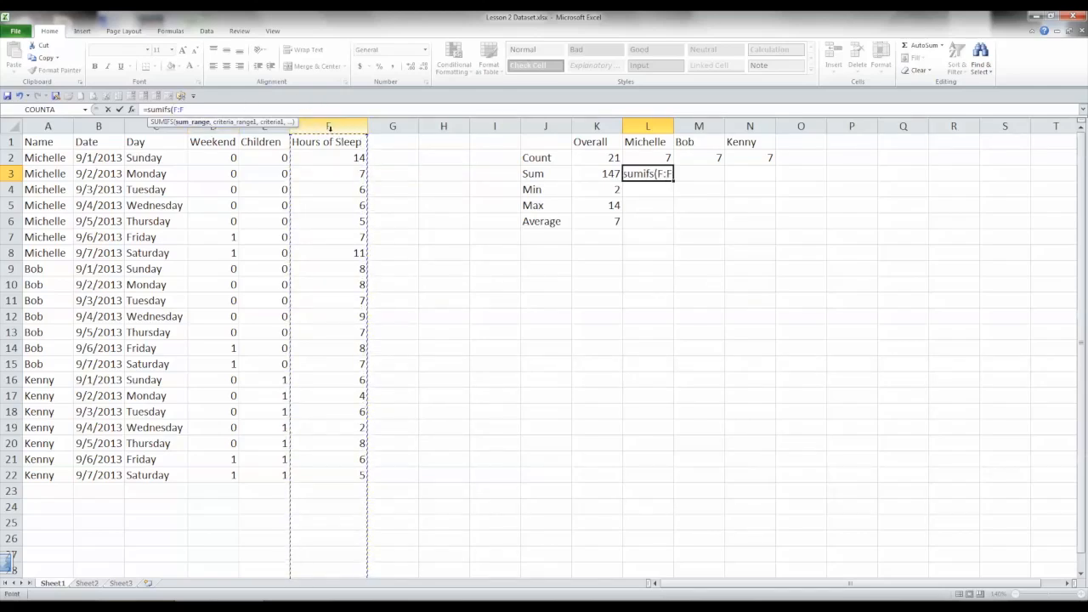
key("F4")
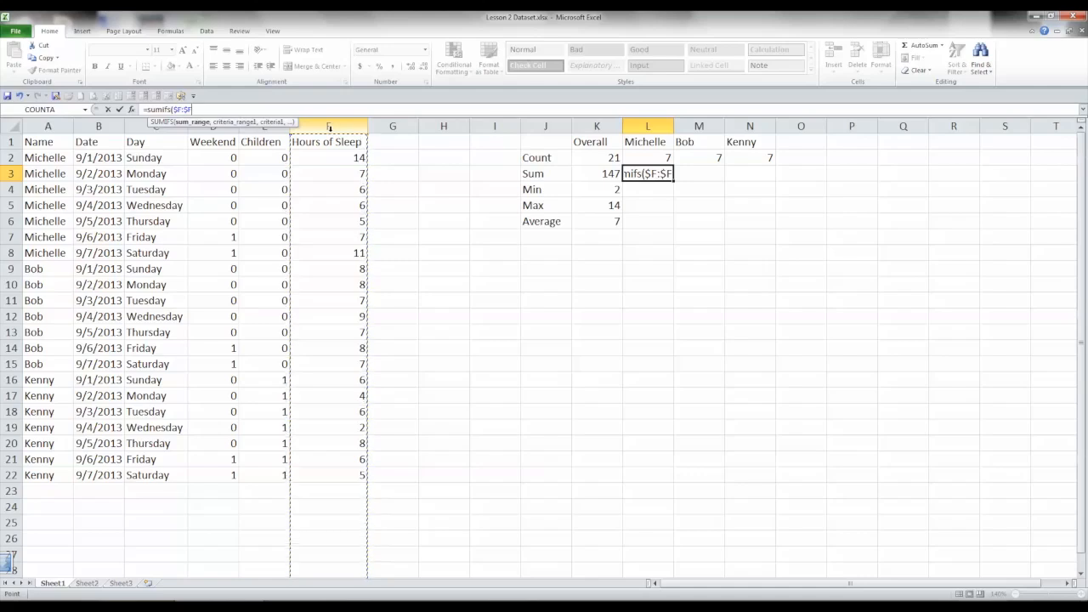
type(",")
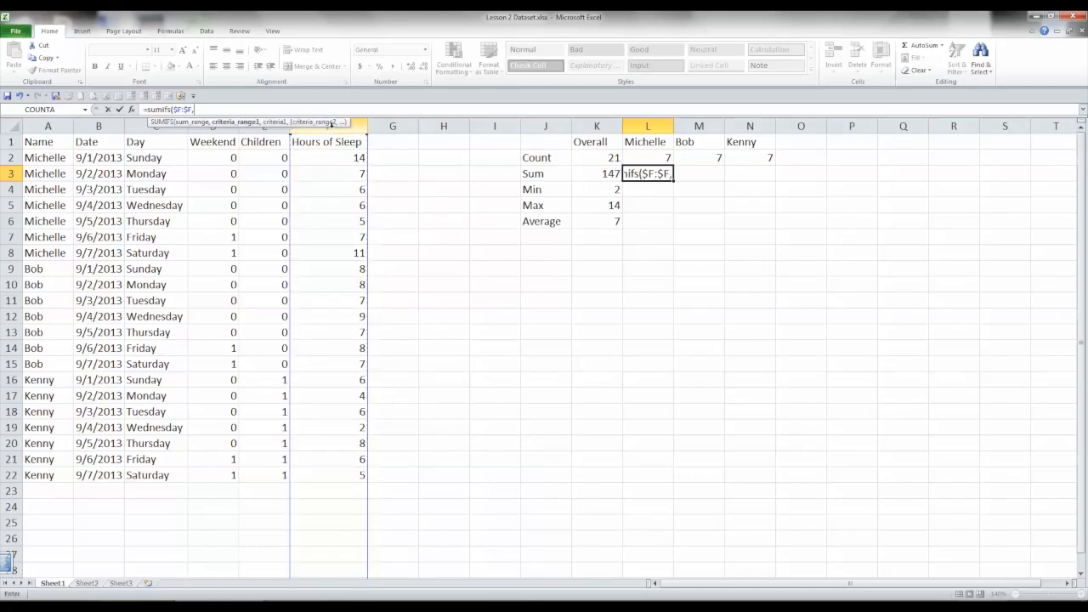
Step: Complete the L3 SUMIFS formula with criteria range $A:$A and criterion L$1, and copy it across to M3:N3
left_click(41, 125)
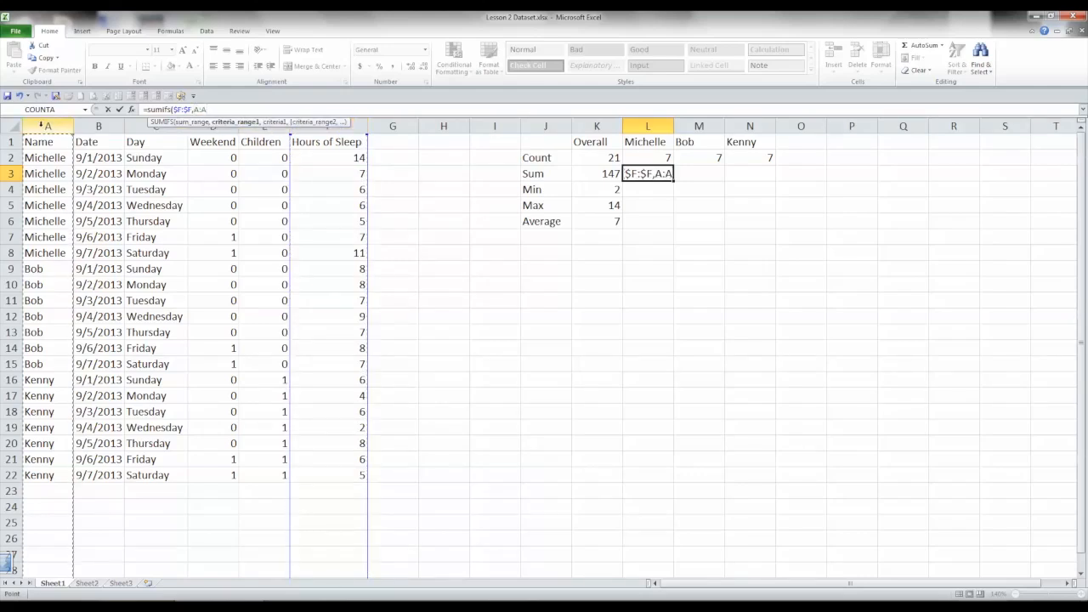
key("F4")
type(",")
left_click(634, 142)
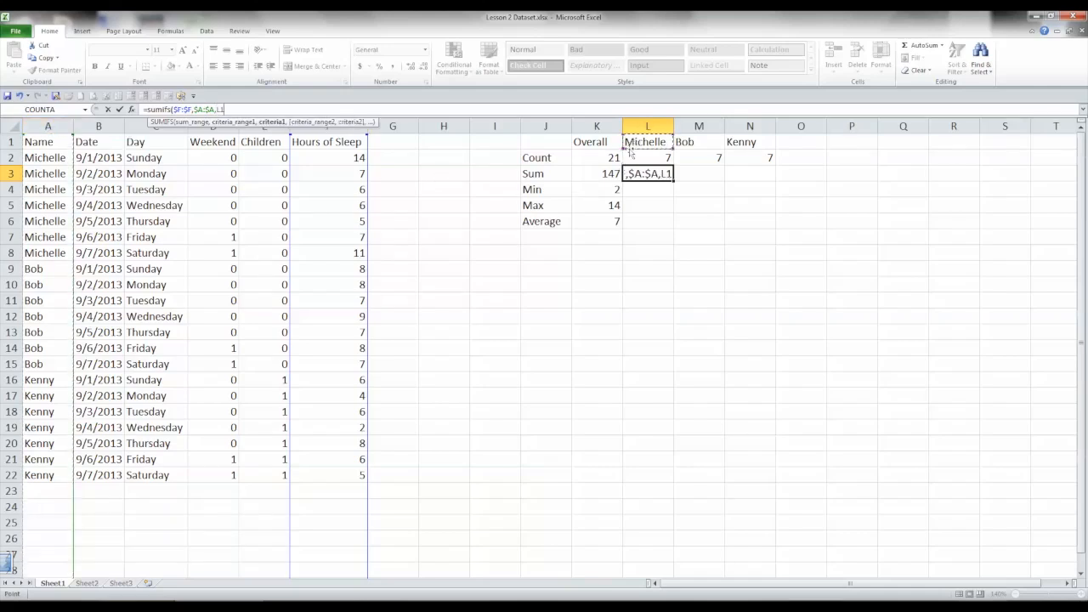
key("F4")
key("F4")
type(")")
key("Return")
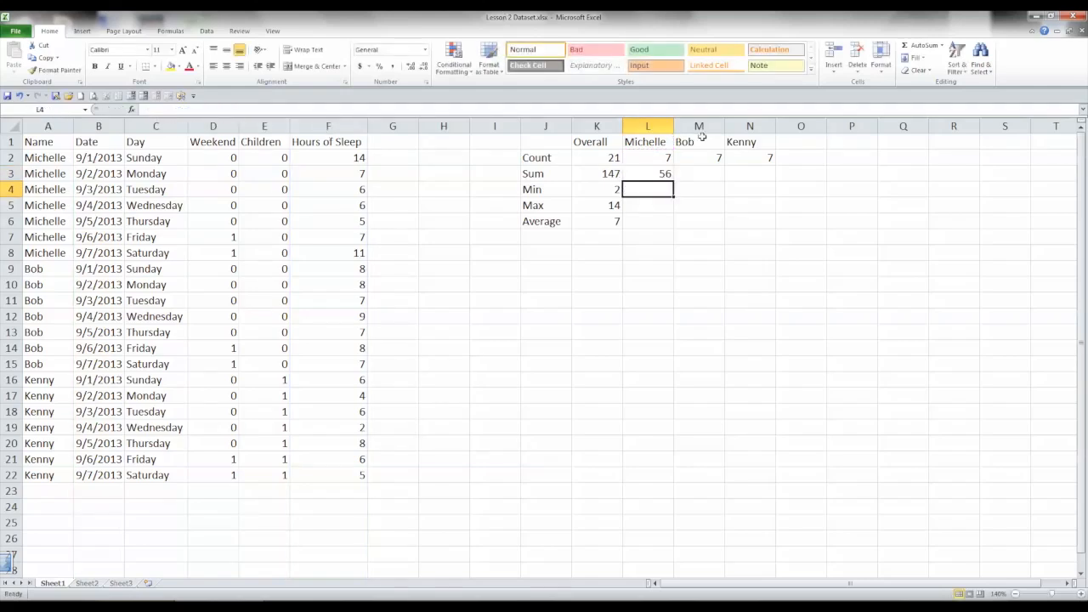
left_click(668, 174)
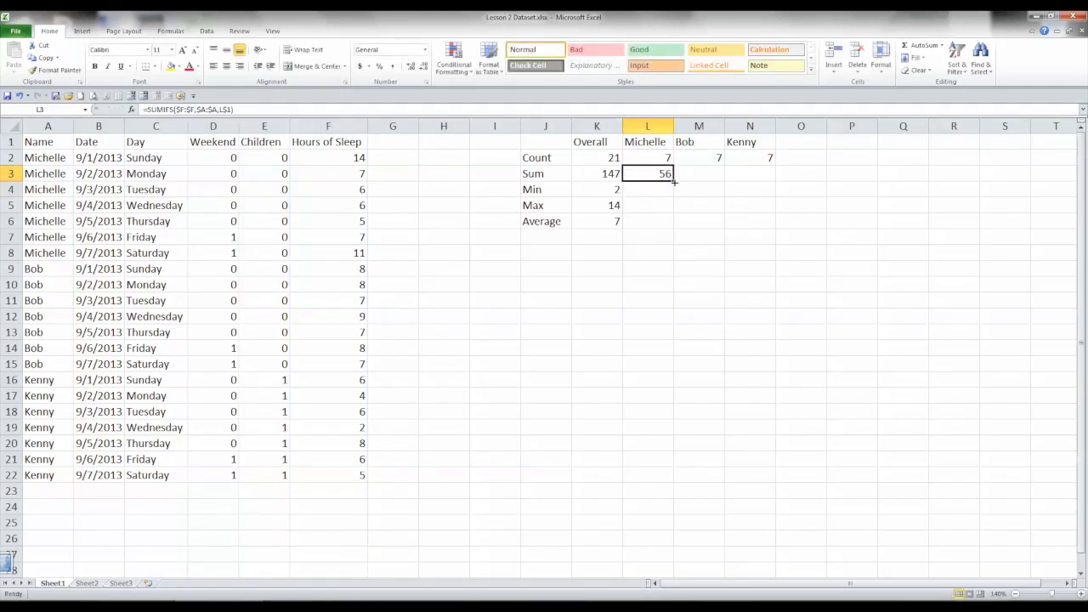
left_click_drag(675, 181, 774, 179)
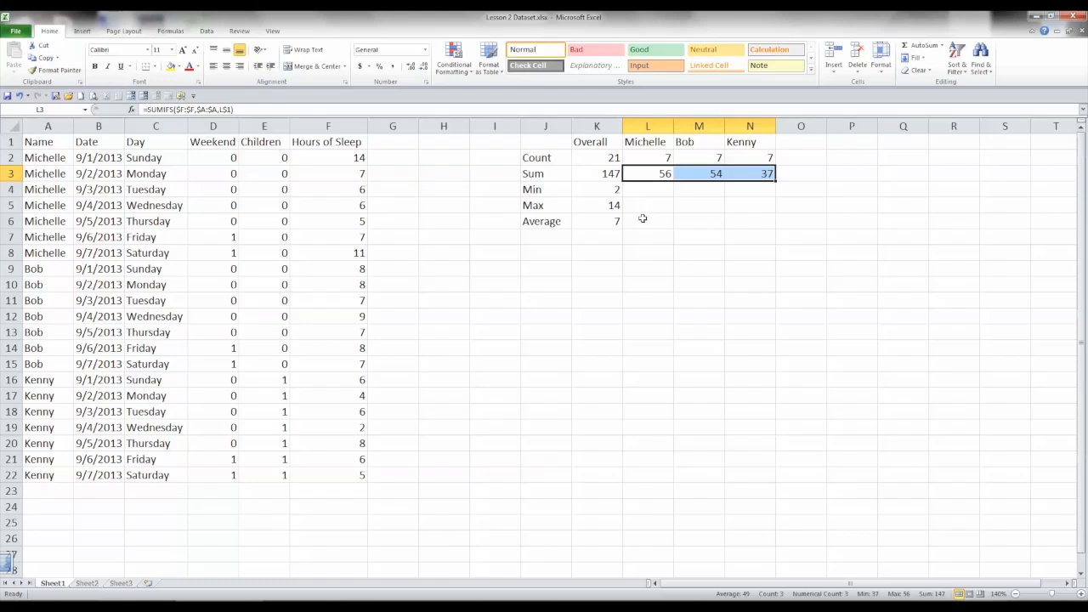
Step: Start an AVERAGEIFS formula in L6 with the absolute Hours of Sleep column $F:$F as the average range
left_click(642, 218)
type("=averag")
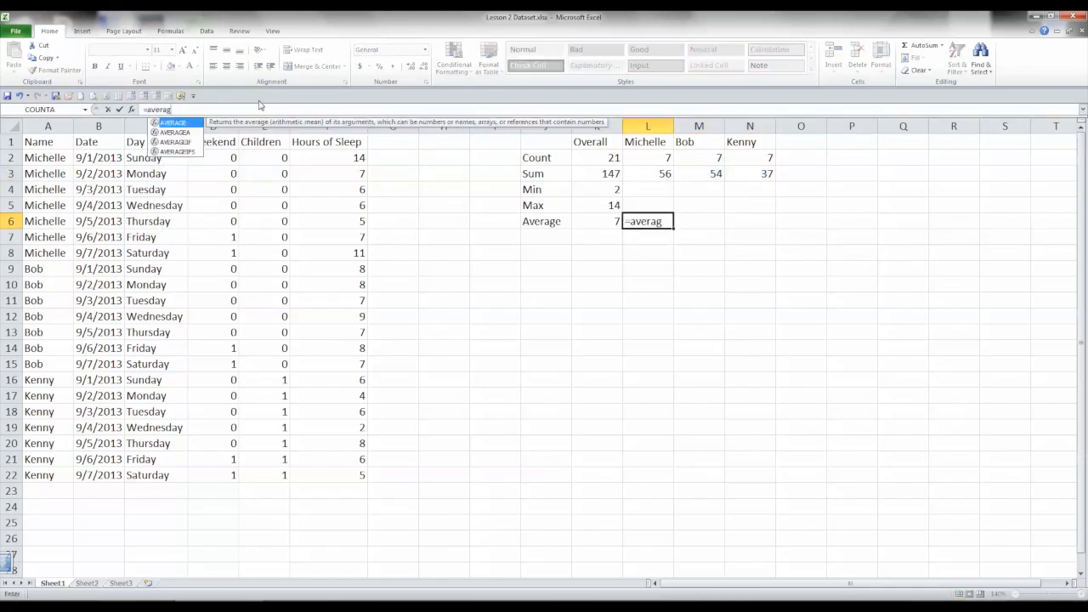
left_click(184, 152)
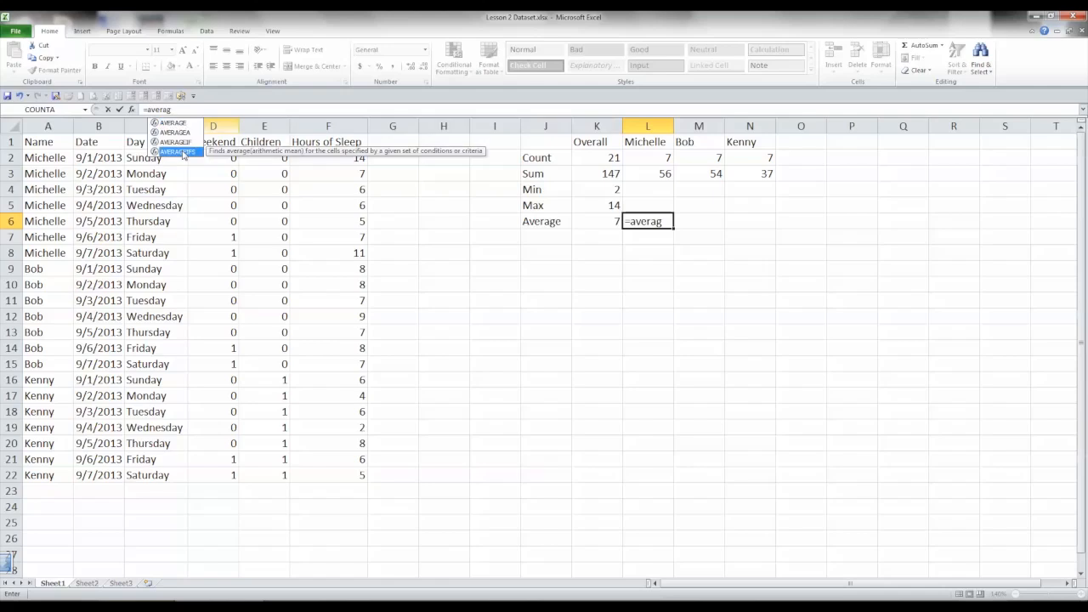
double_click(183, 153)
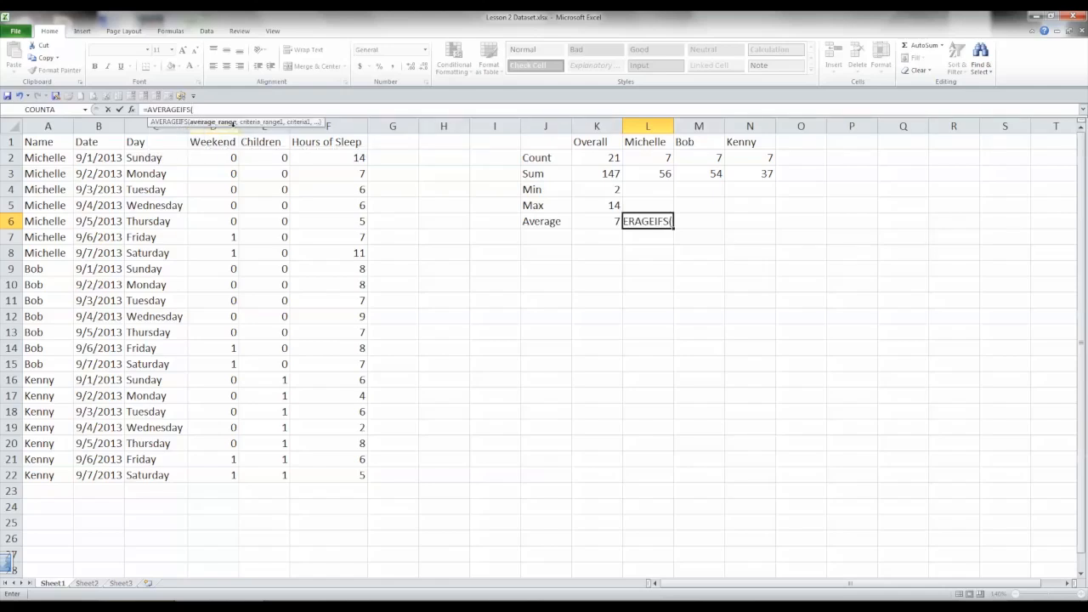
left_click(337, 130)
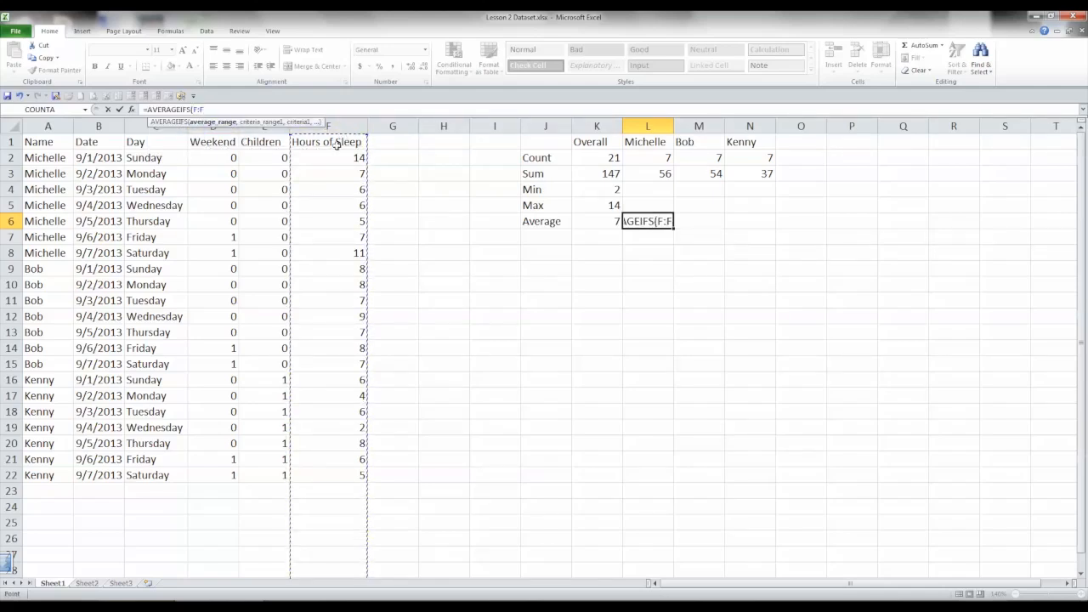
key("F4")
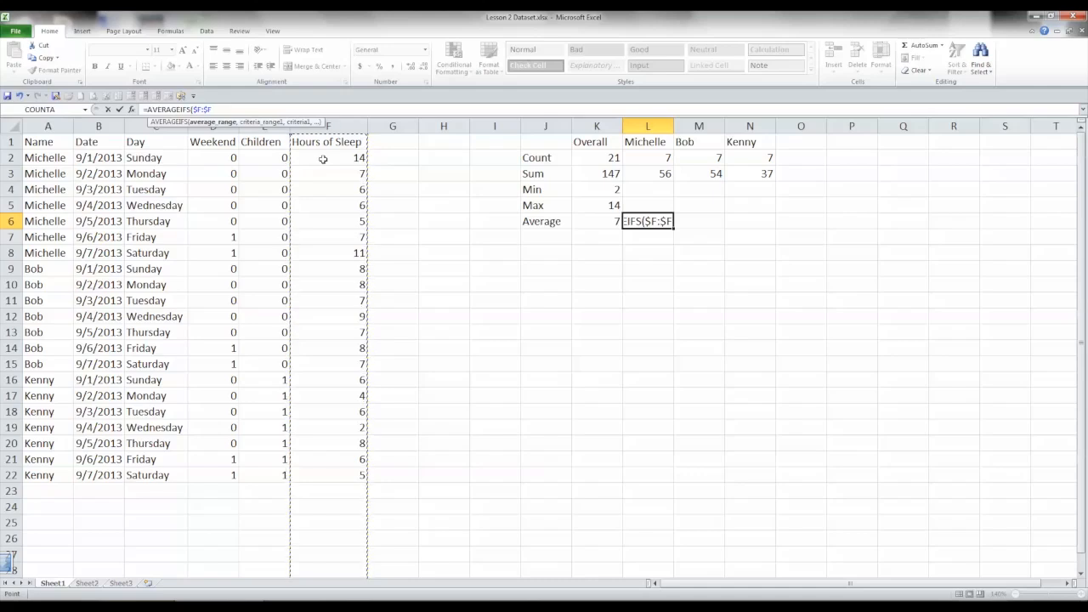
type(",")
Step: Try to complete the L6 AVERAGEIFS formula with the Name column and the row-locked header reference L$1
left_click(47, 127)
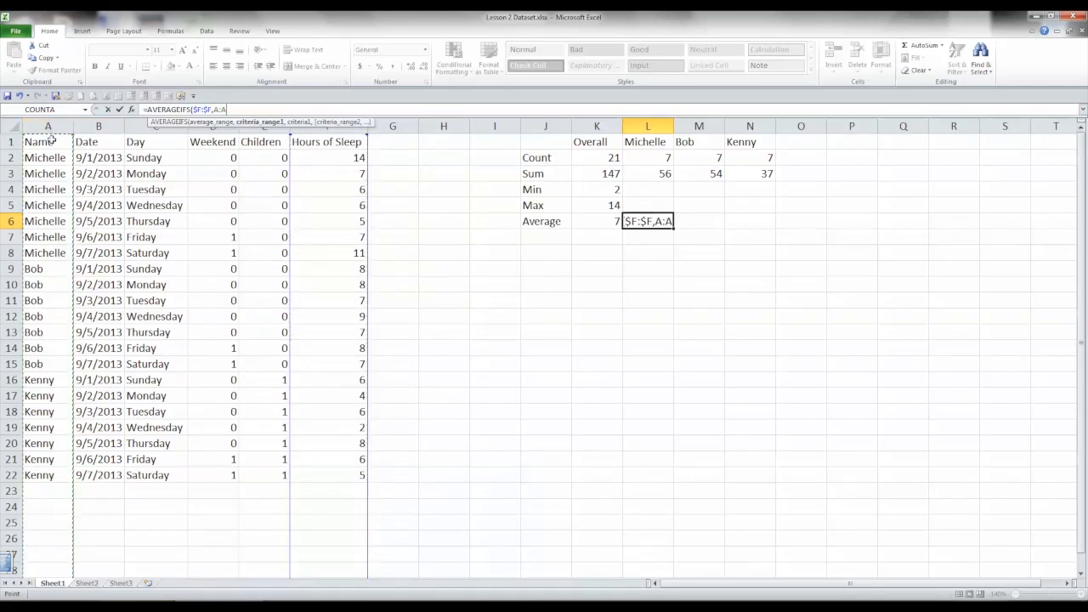
key("F4")
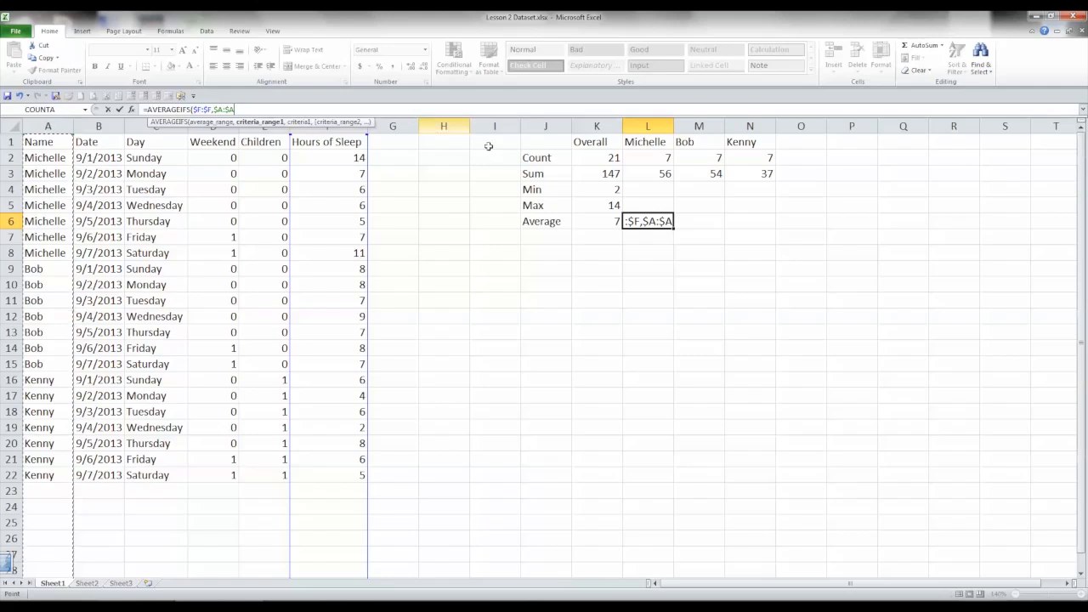
left_click(656, 143)
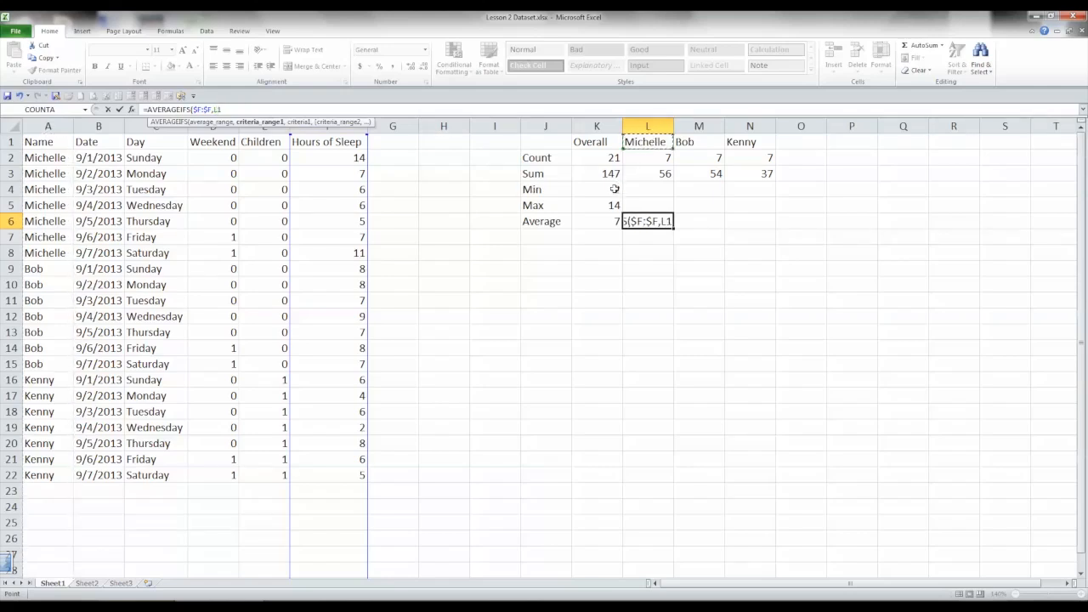
key("F4")
key("F4")
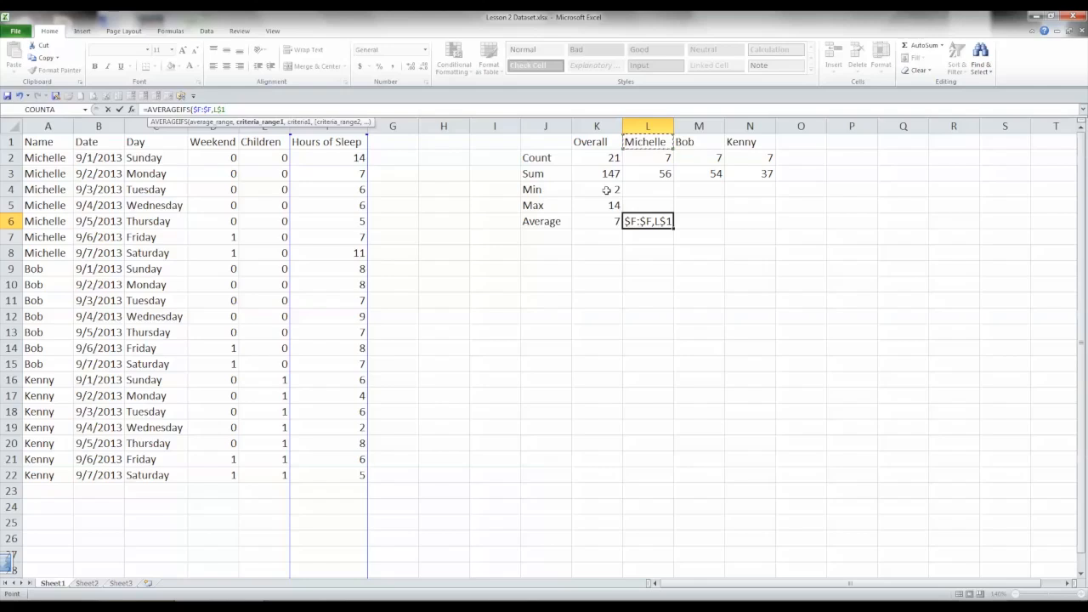
type(")")
key("Return")
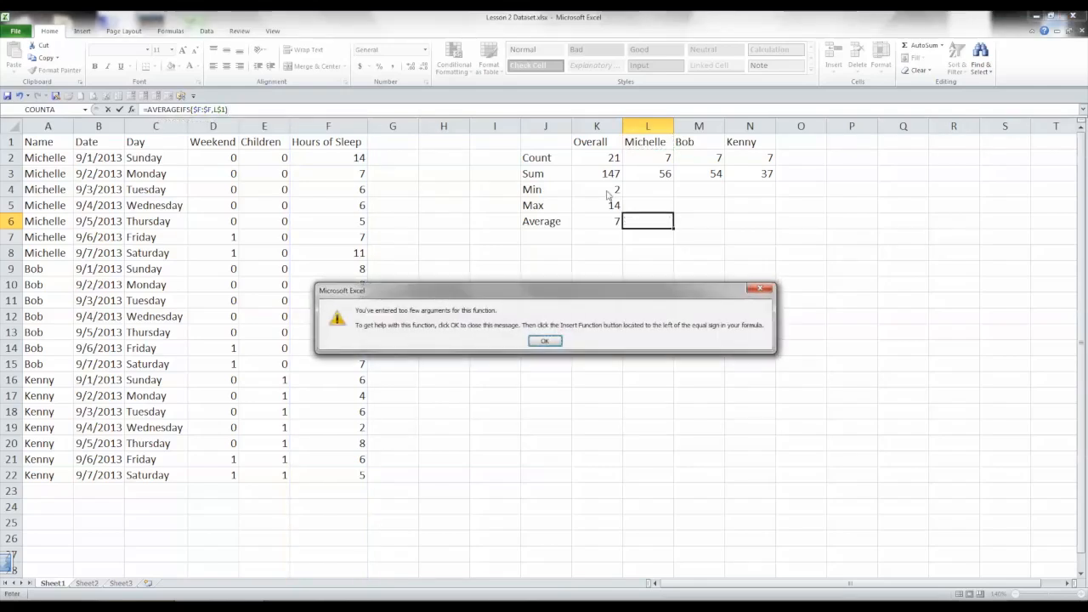
left_click(541, 341)
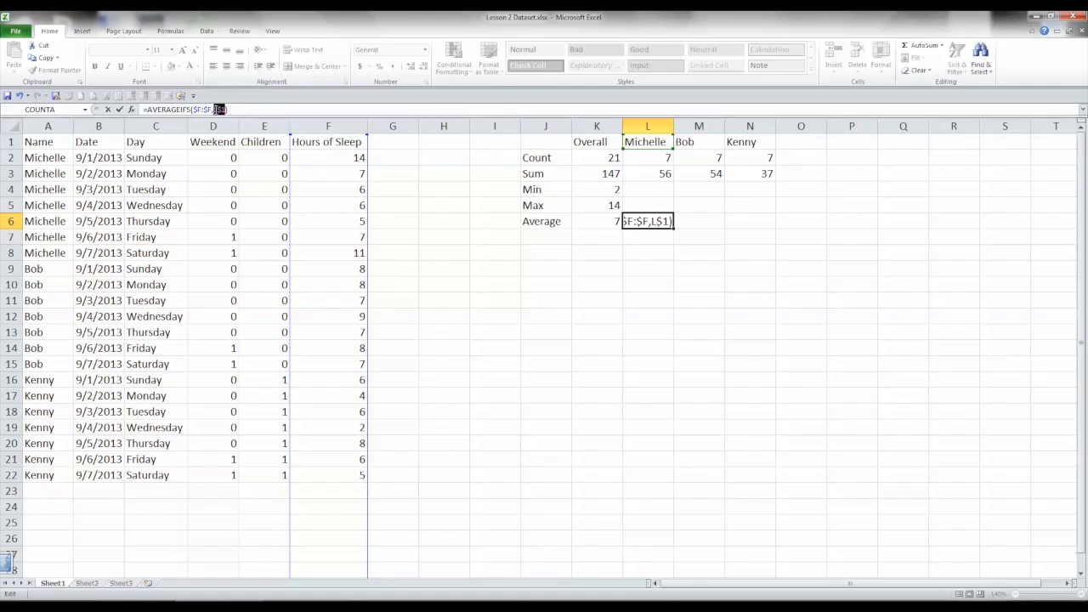
Step: Replace the L$1 argument in the L6 AVERAGEIFS formula with the absolute criteria range $A:$A, followed by a comma
left_click(56, 127)
key("F4")
type(",")
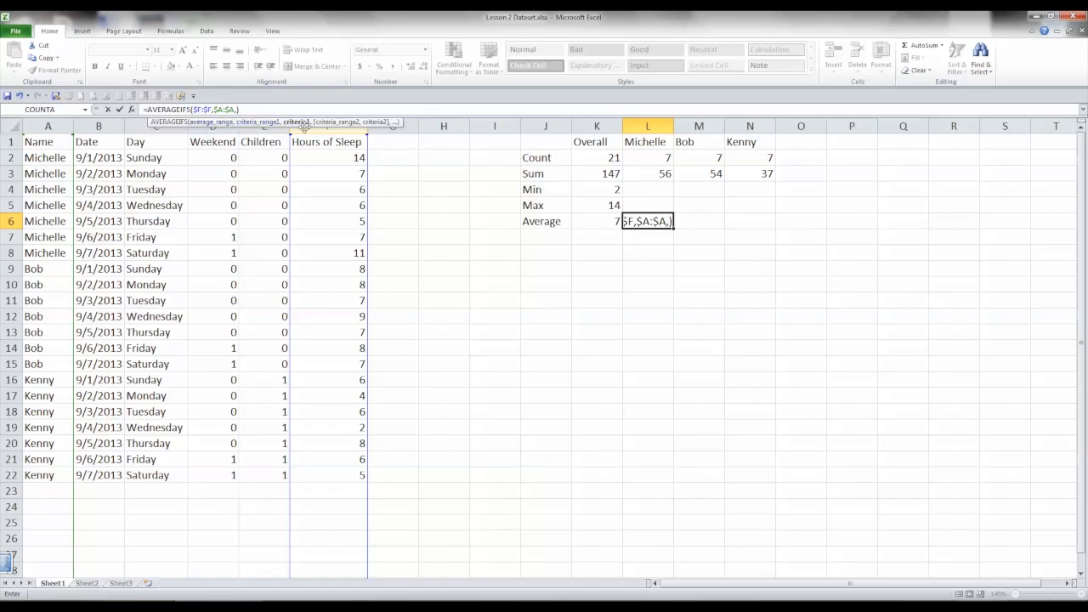
key("Left")
key("BackSpace")
key("BackSpace")
left_click(254, 129)
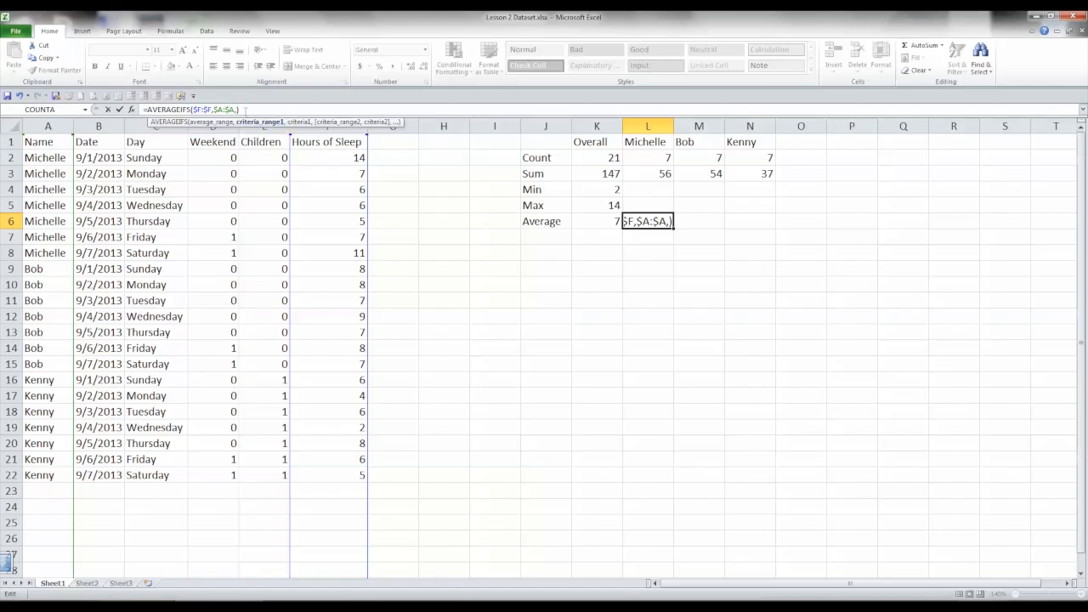
left_click(237, 110)
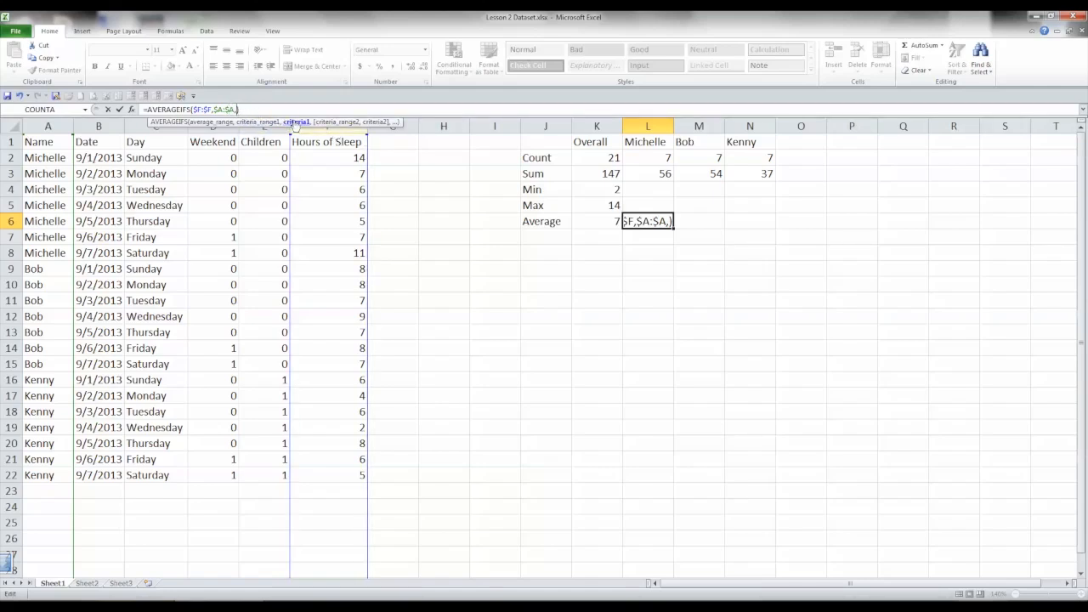
Step: Complete the L6 AVERAGEIFS formula with the criterion L$1 and copy it across to M6:N6
left_click(638, 144)
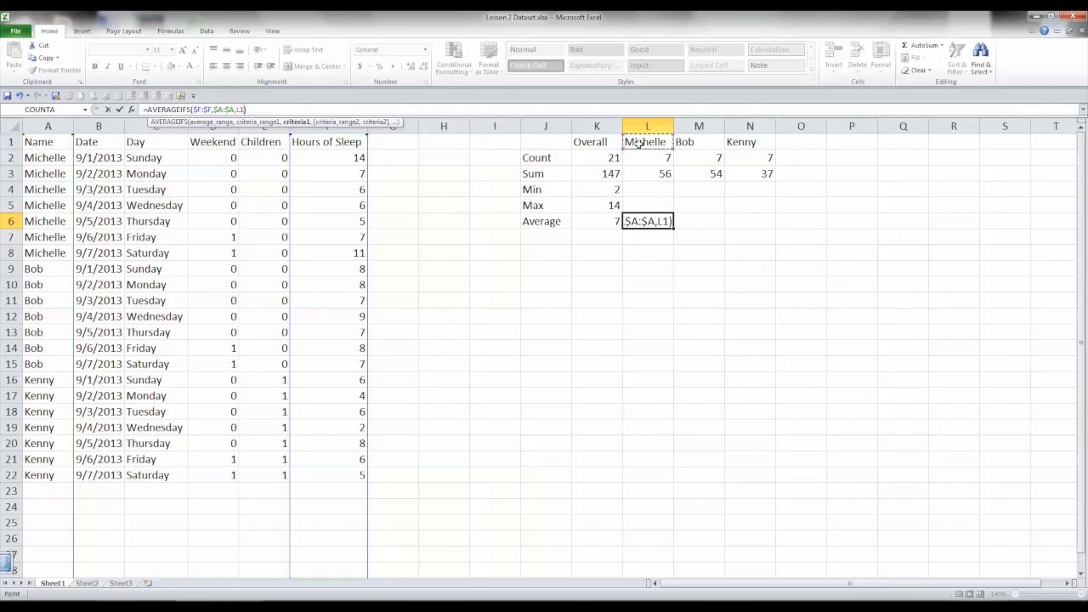
key("F4")
key("F4")
key("Return")
left_click(654, 223)
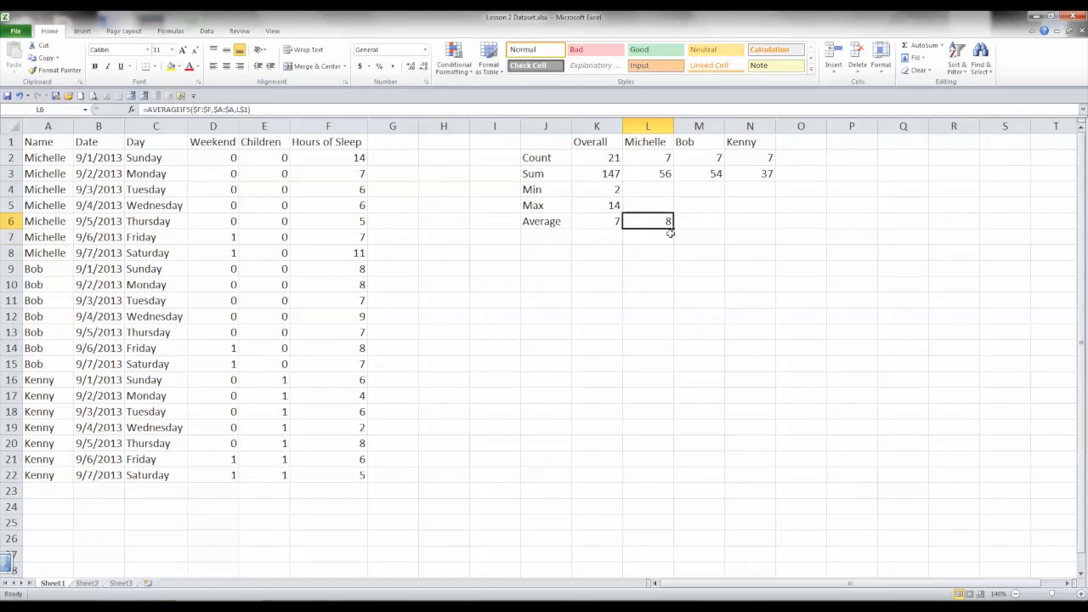
left_click_drag(674, 228, 765, 235)
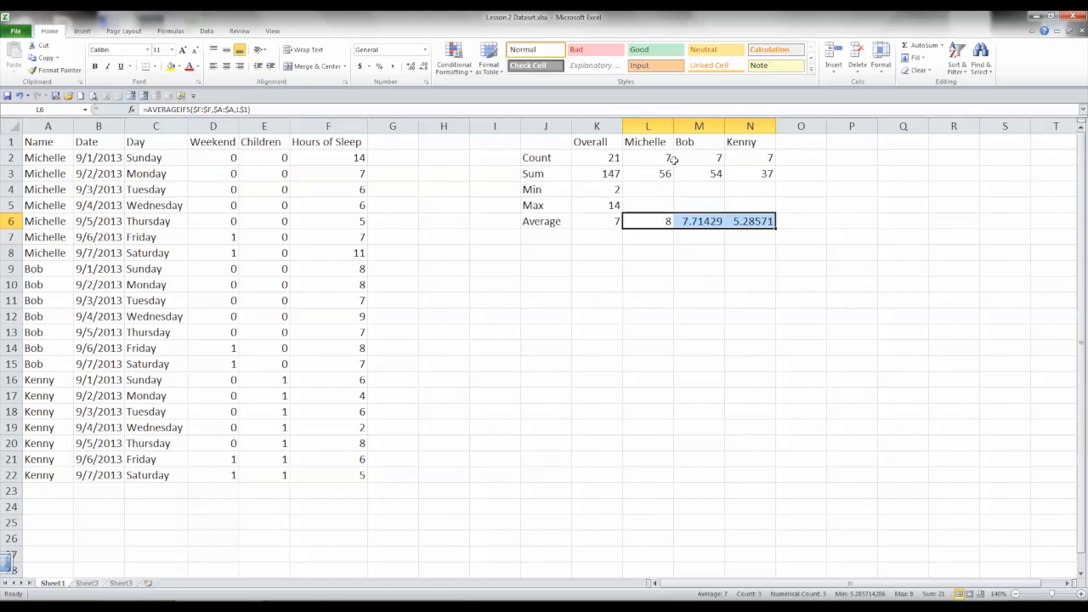
Step: Format the summary values in K2:N6 in comma style with no decimal places
left_click_drag(616, 158, 746, 226)
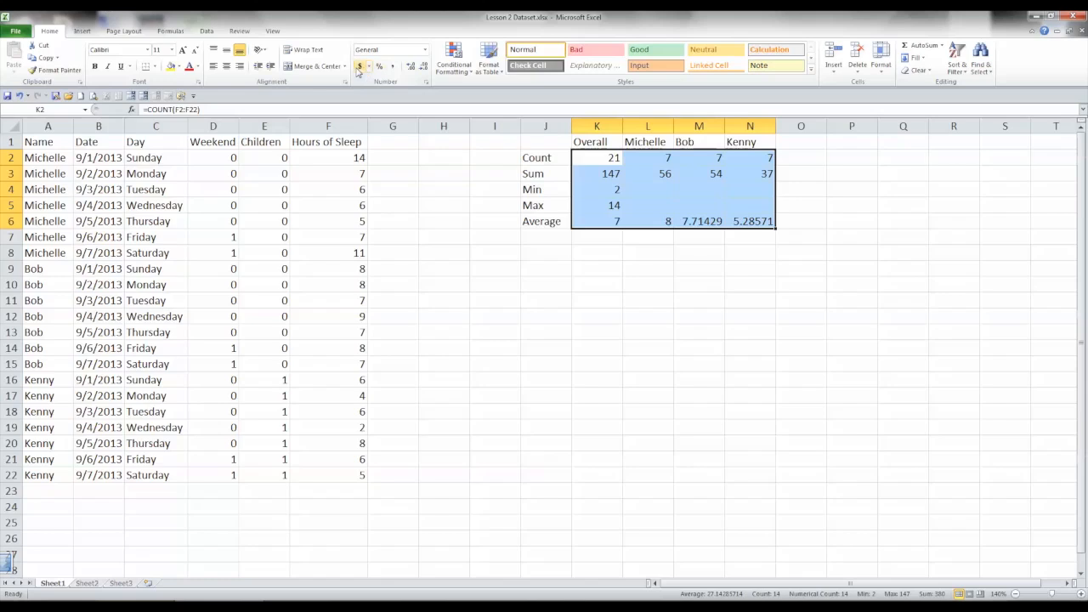
left_click(394, 68)
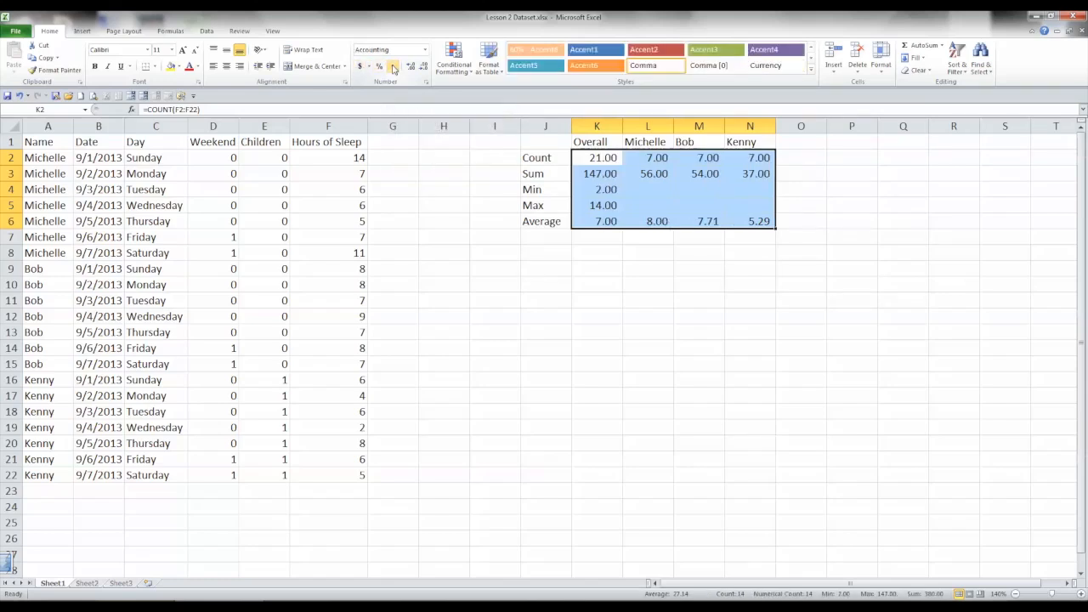
left_click(424, 66)
left_click(426, 67)
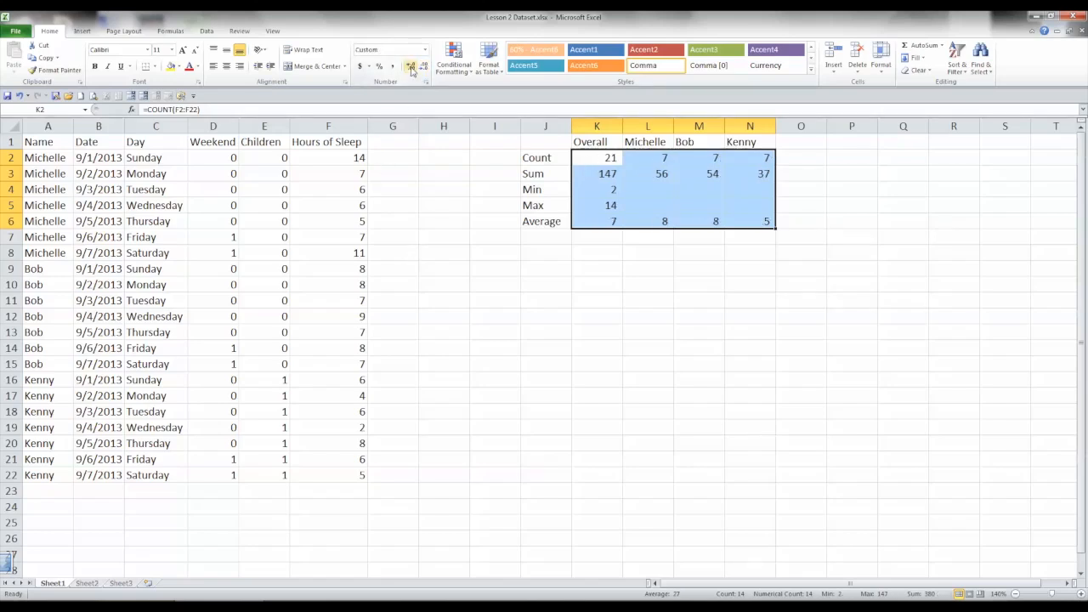
left_click(702, 289)
Step: Show the per-person averages in L6:N6 with one decimal place
left_click_drag(659, 222, 736, 220)
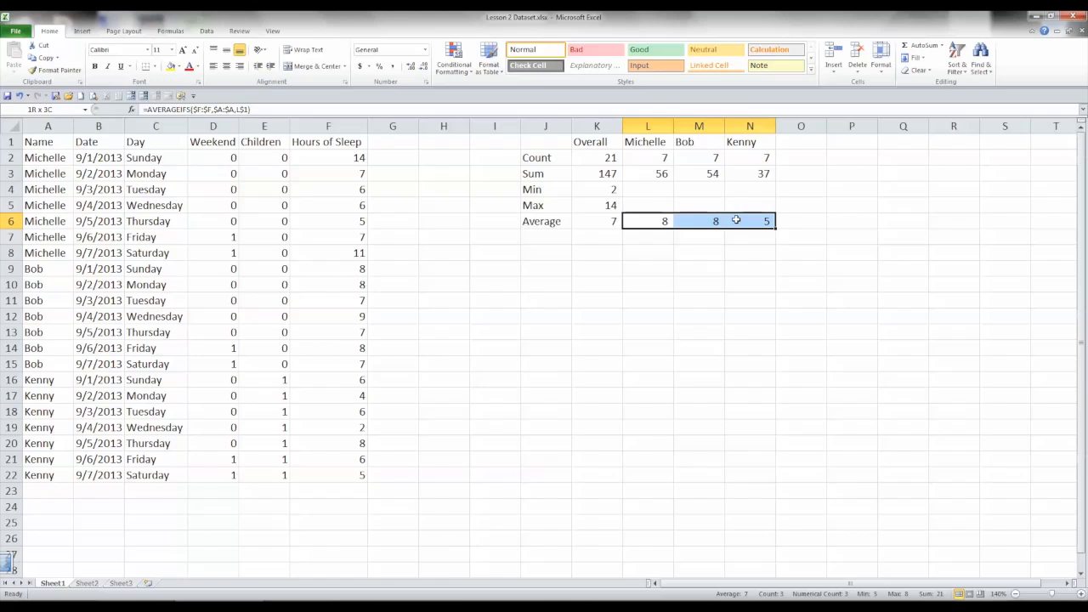
left_click(406, 66)
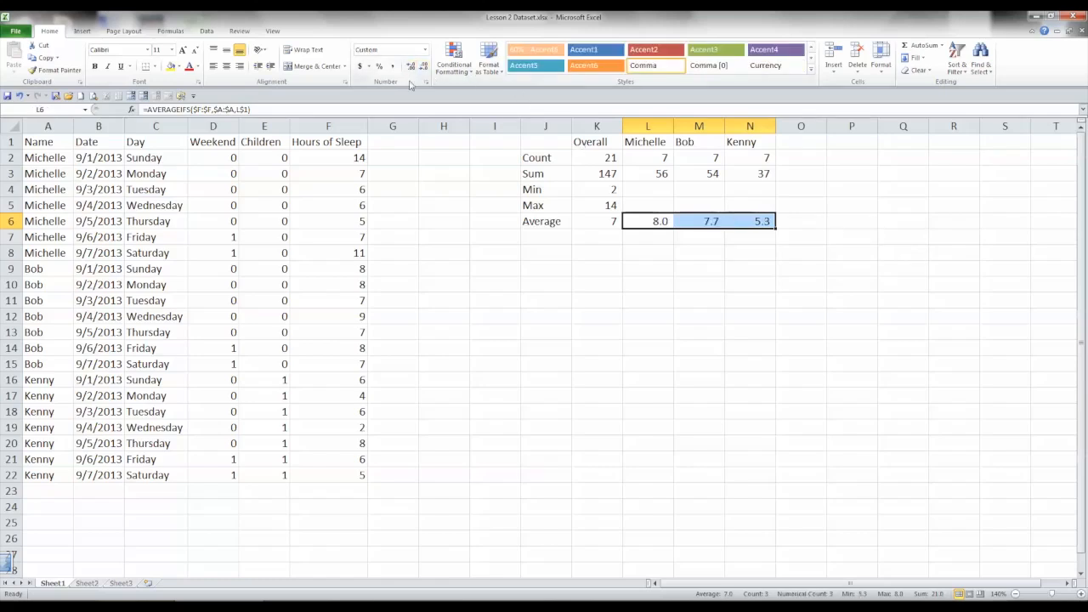
left_click(594, 321)
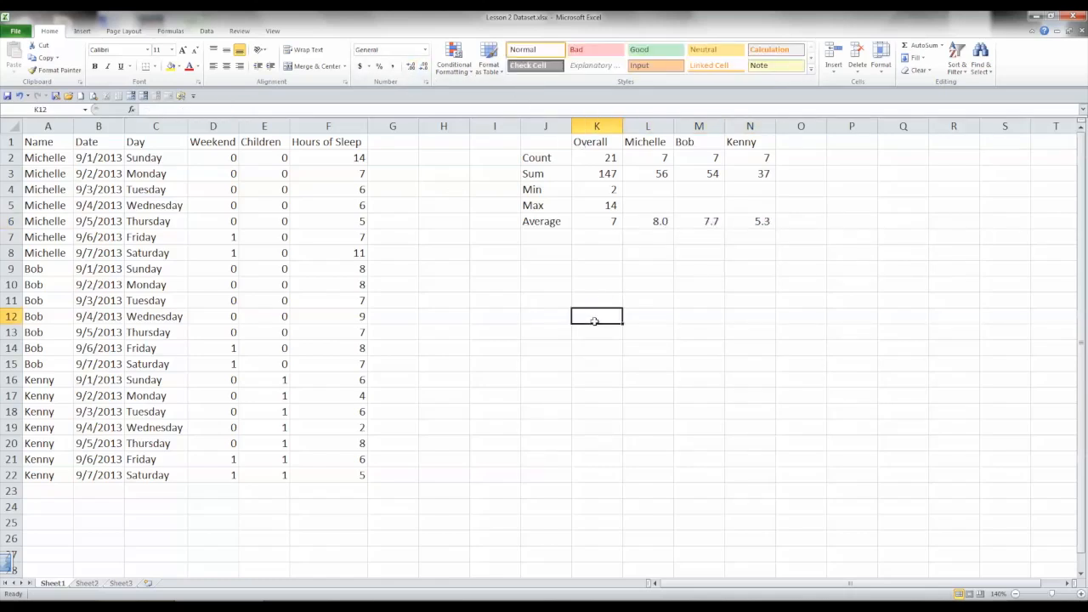